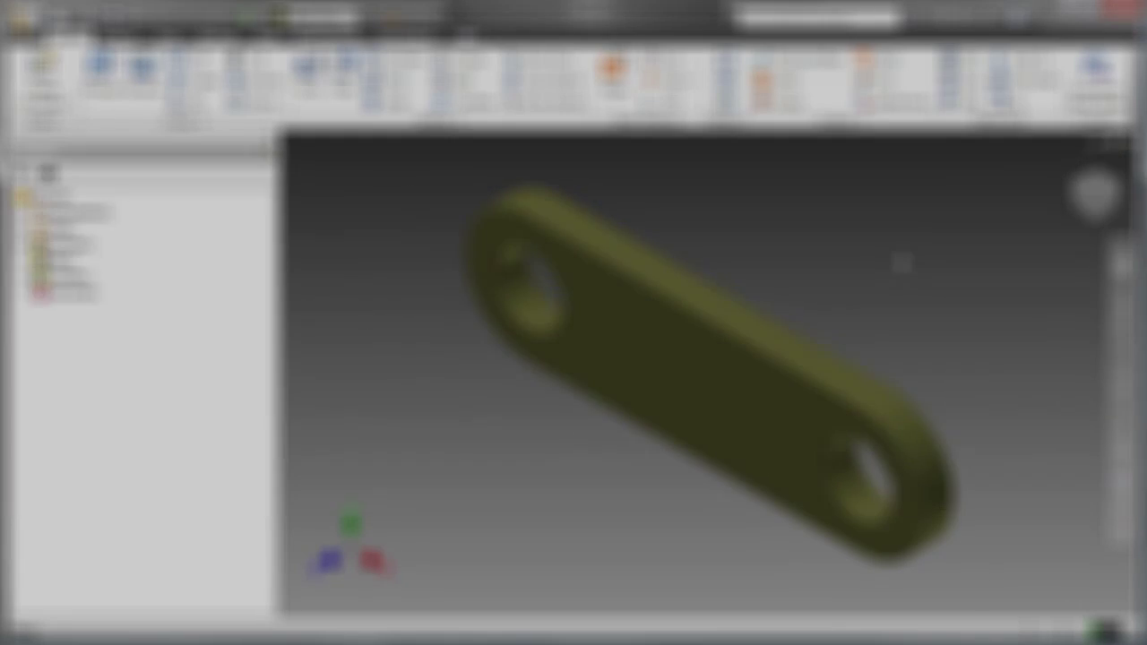
Orbit the link part to a steep angle, then return to the home isometric view.
key("F4")
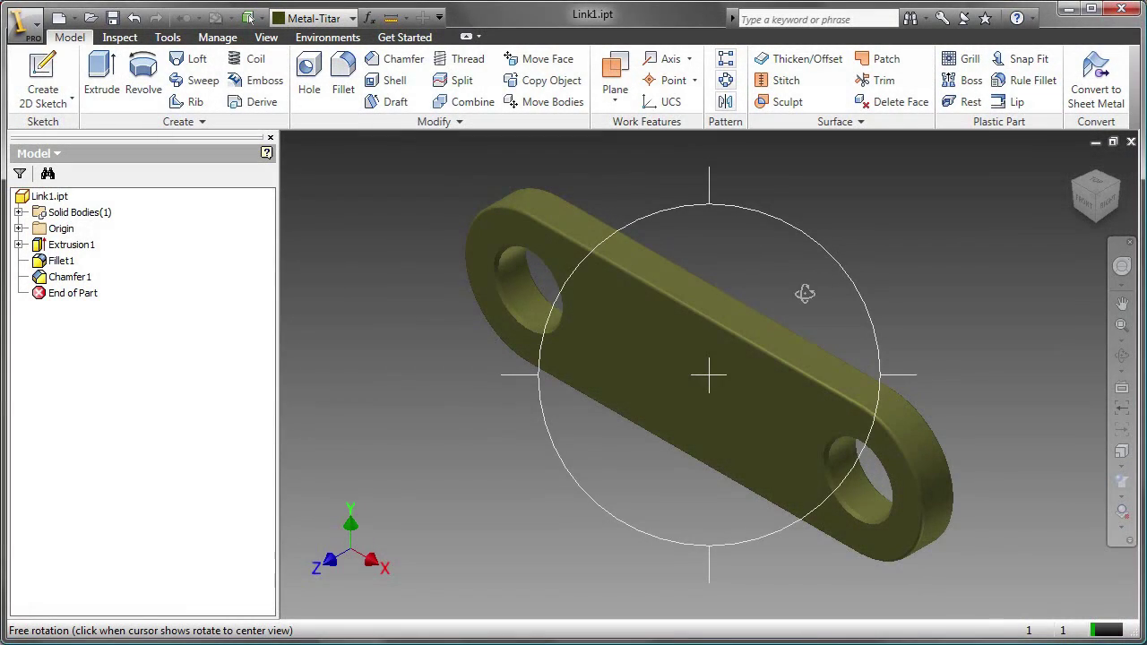
left_click_drag(802, 297, 771, 274)
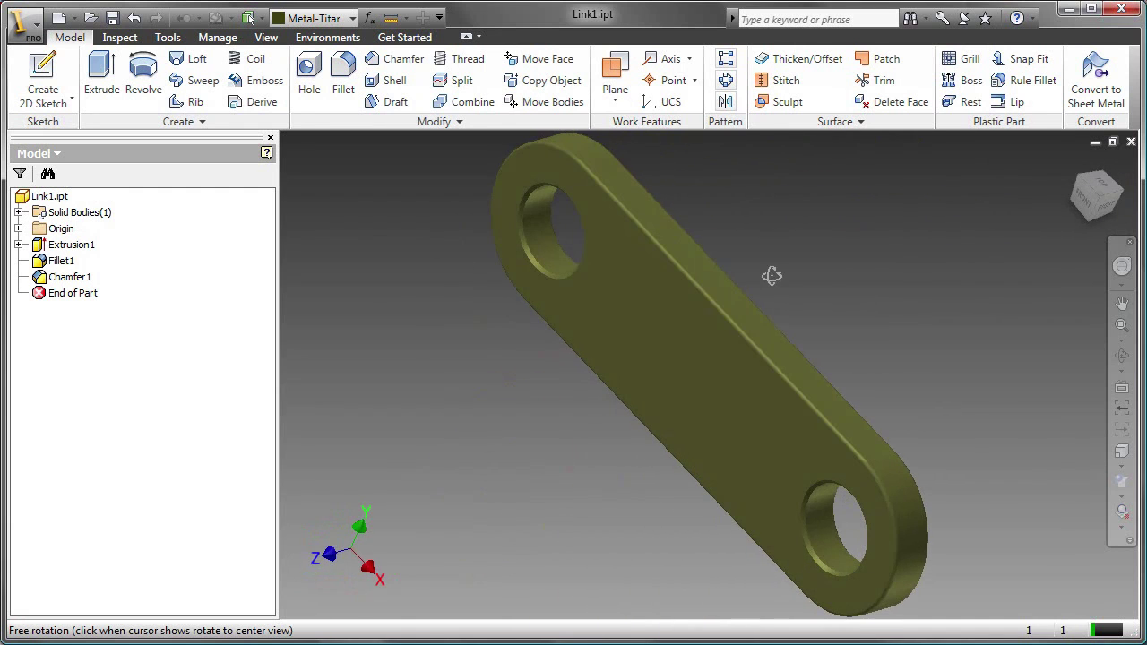
key("Escape")
key("F6")
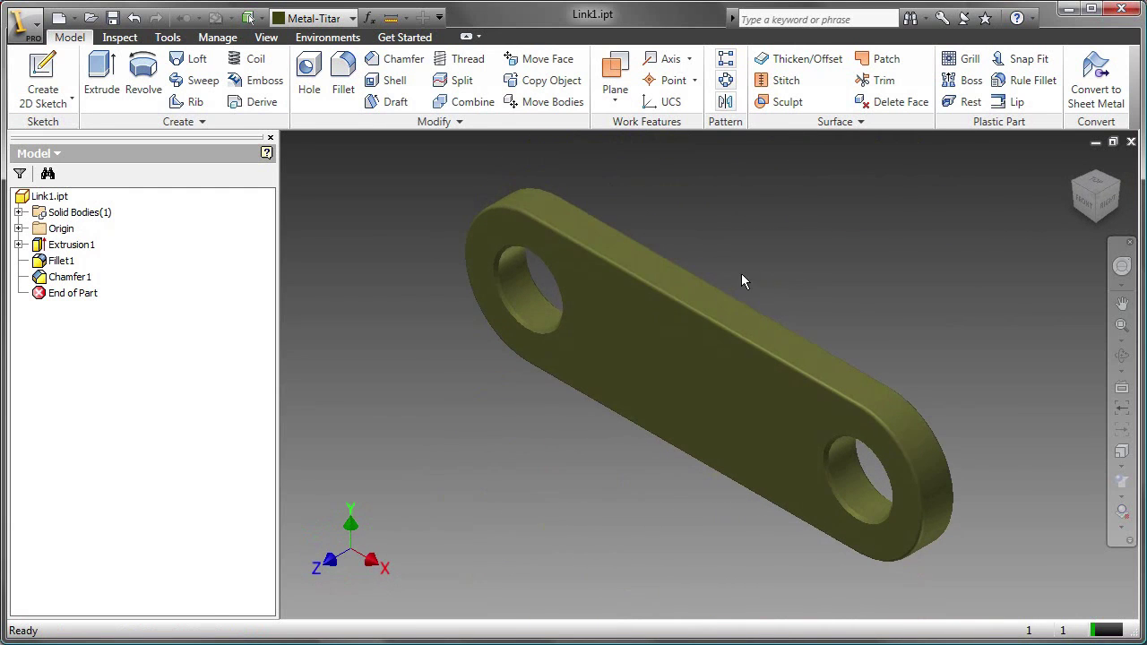
Edit Sketch1 under Extrusion1, view it from the front, then finish the sketch.
left_click(19, 245)
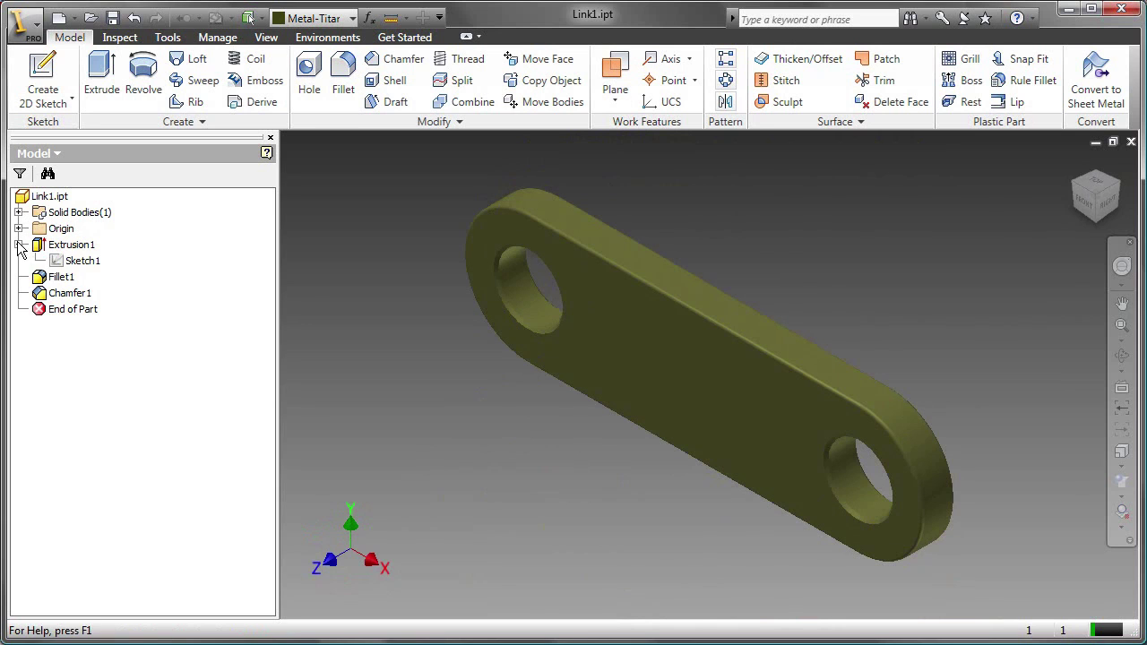
right_click(78, 261)
left_click(130, 326)
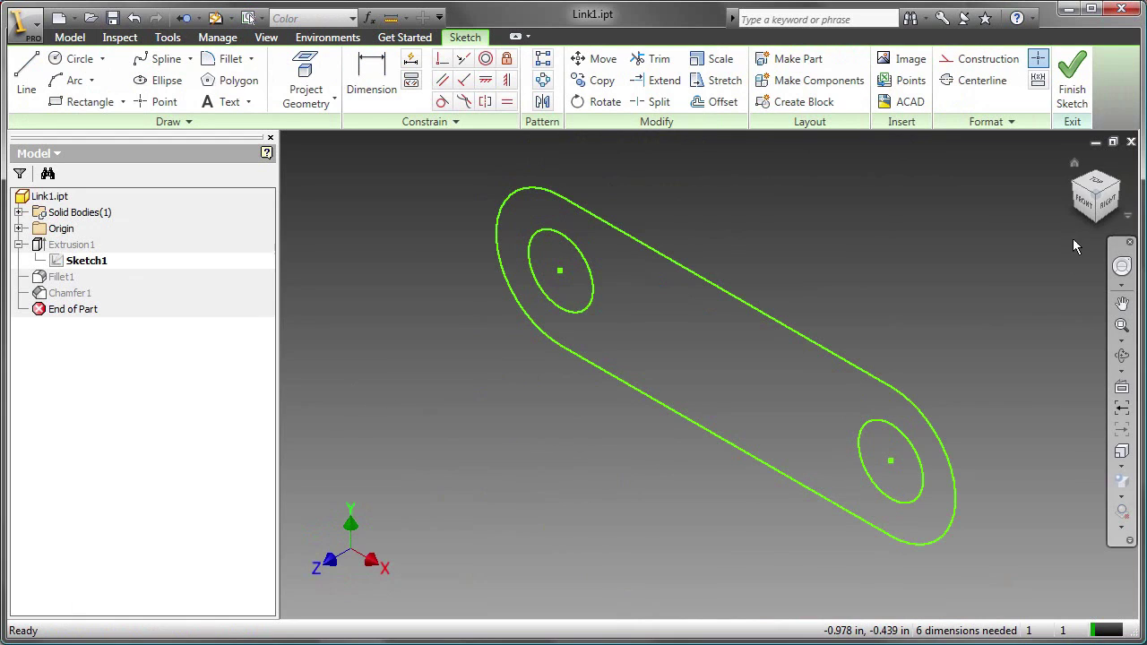
left_click(1084, 205)
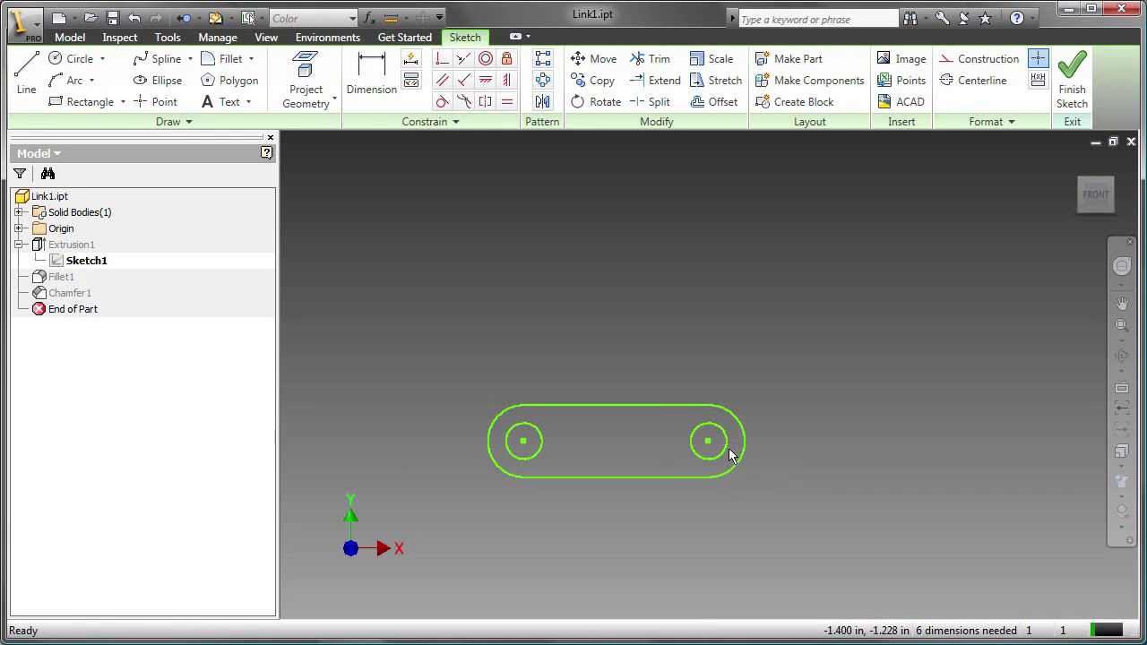
left_click(1067, 82)
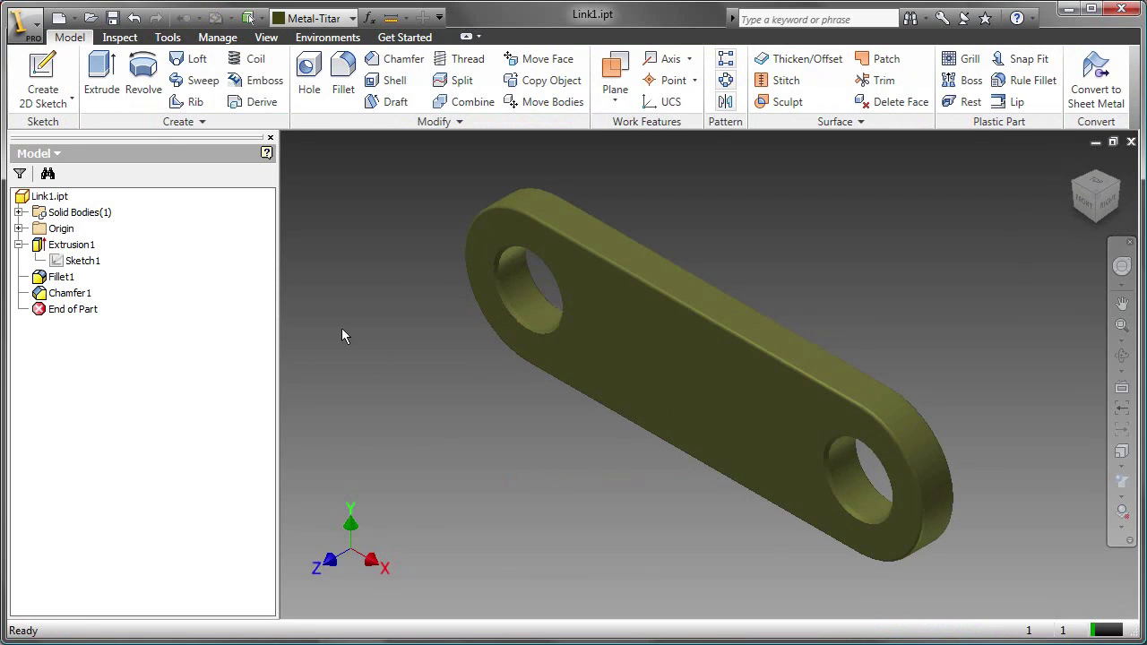
Create a new part, Part1, from the Standard (in).ipt template.
left_click(58, 18)
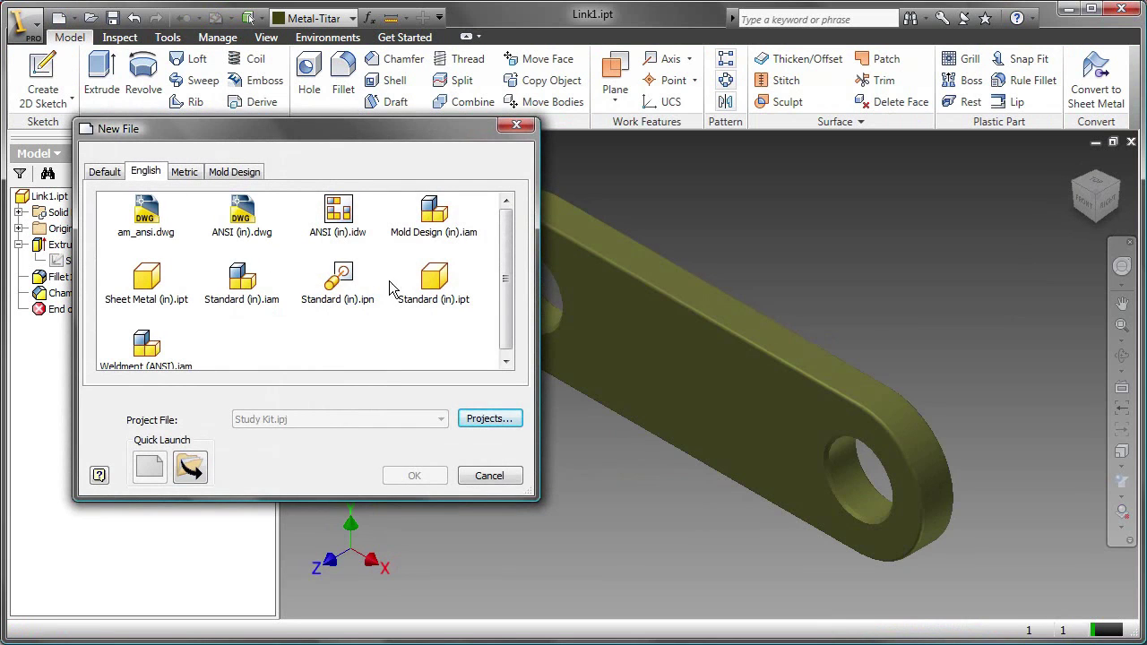
left_click(433, 279)
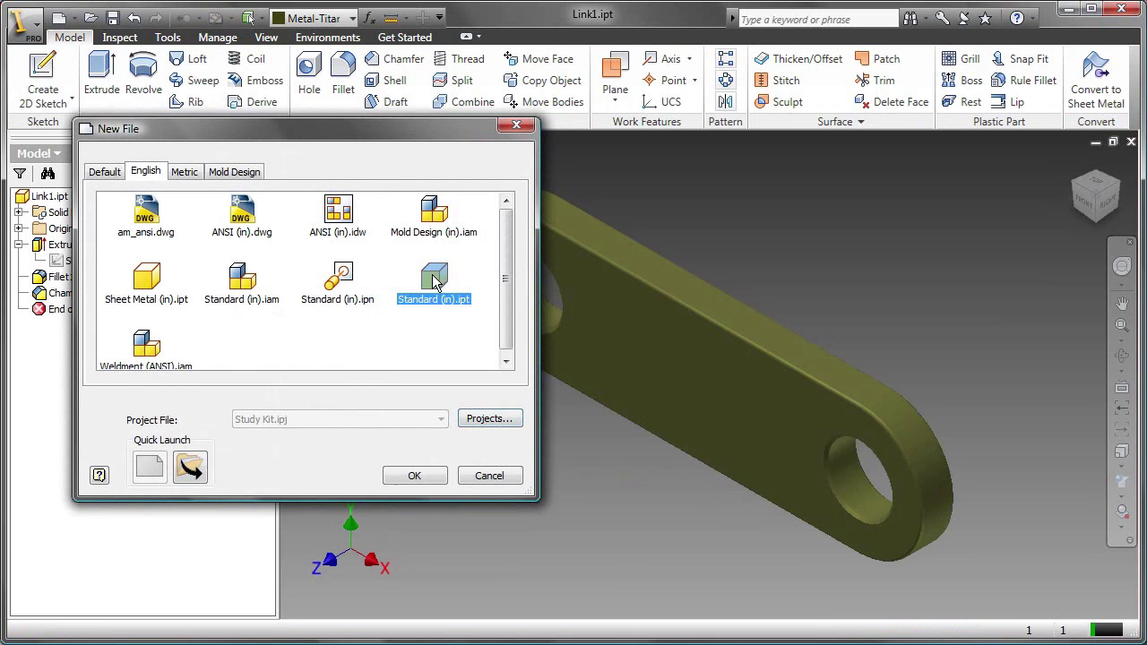
left_click(415, 476)
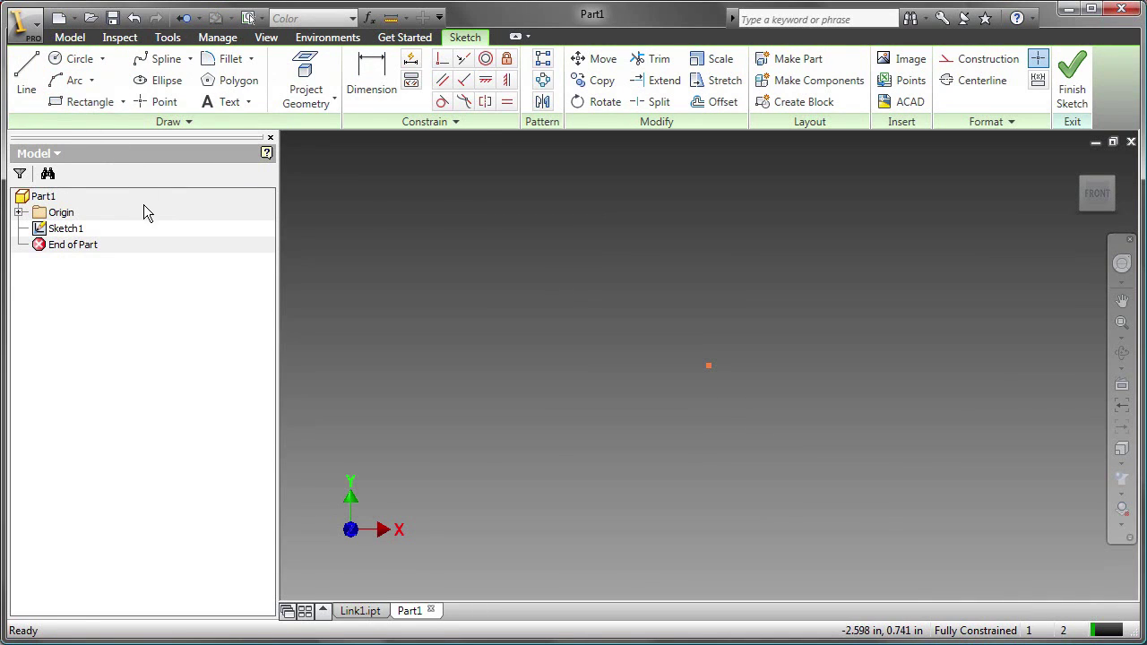
Draw the slot outline from the origin: a 1.244 in line, tangent arc, return line, closing tangent arc.
left_click(27, 76)
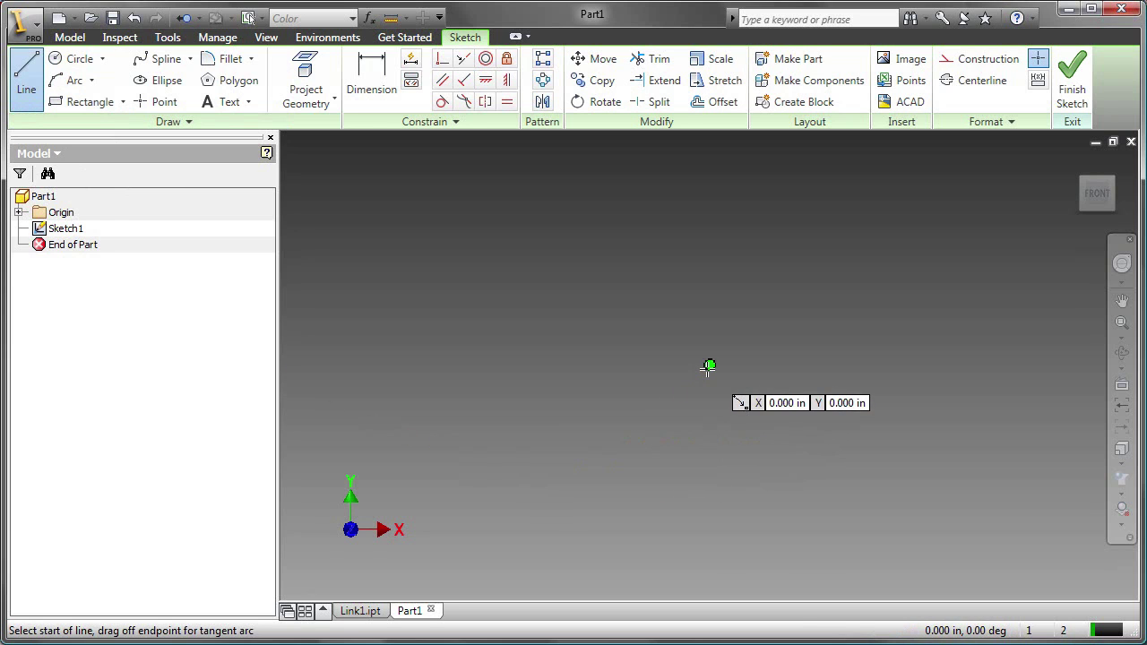
left_click(709, 366)
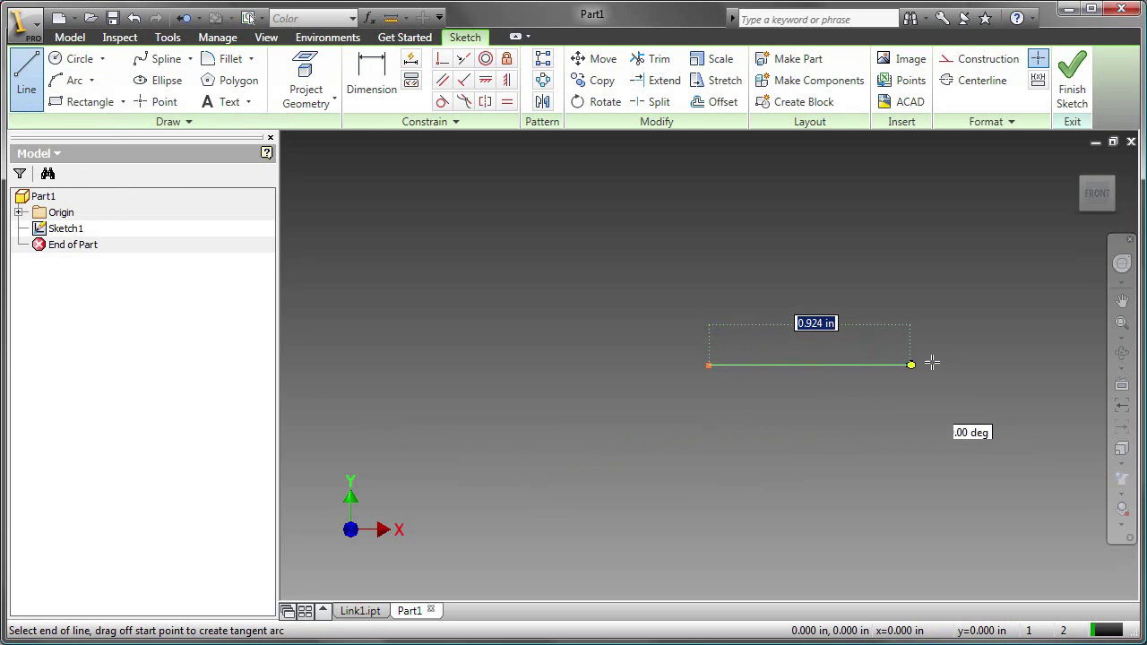
left_click(981, 366)
left_click_drag(981, 366, 979, 248)
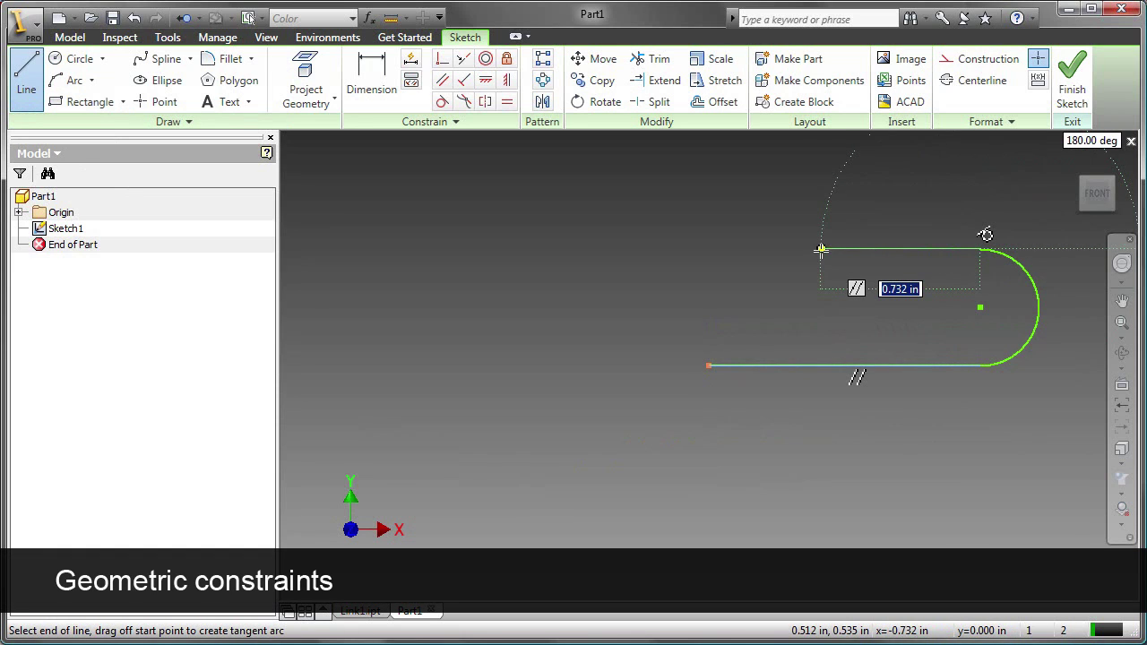
left_click(709, 249)
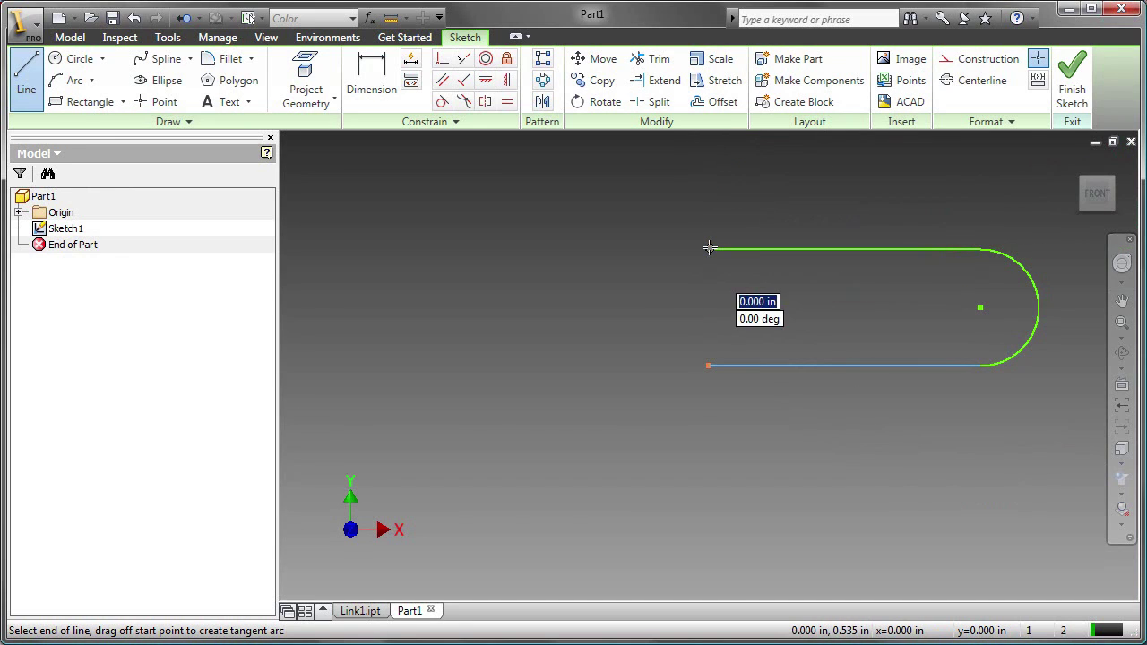
left_click_drag(709, 248, 708, 367)
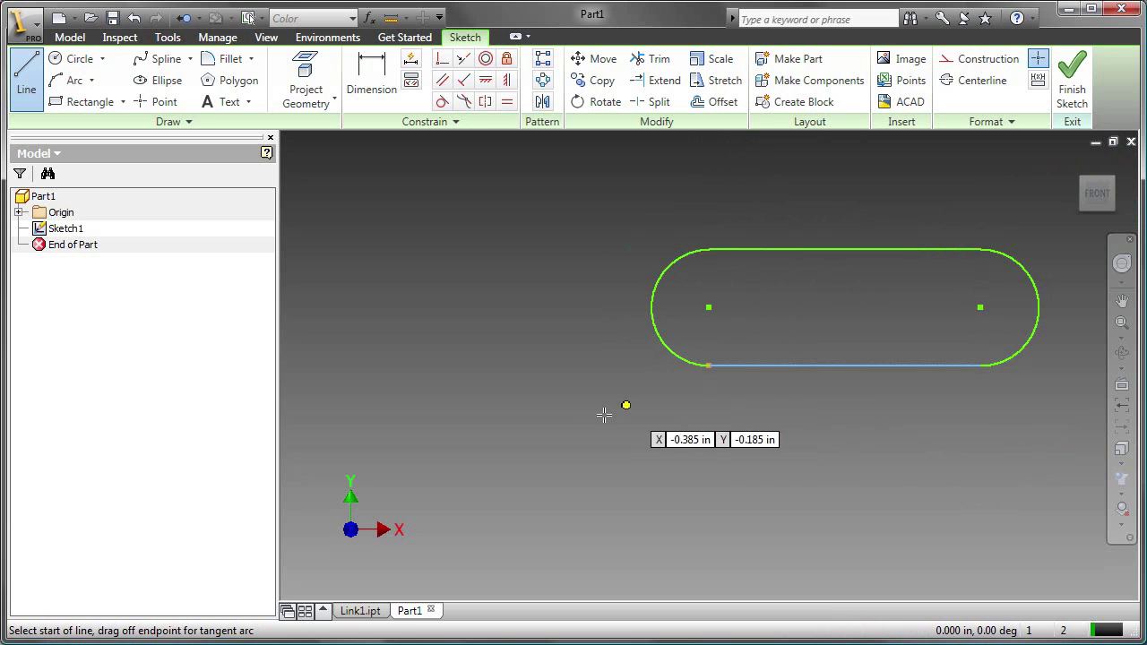
Draw circles centred on the left and right arc centres, the left one about 0.300 in.
left_click(79, 58)
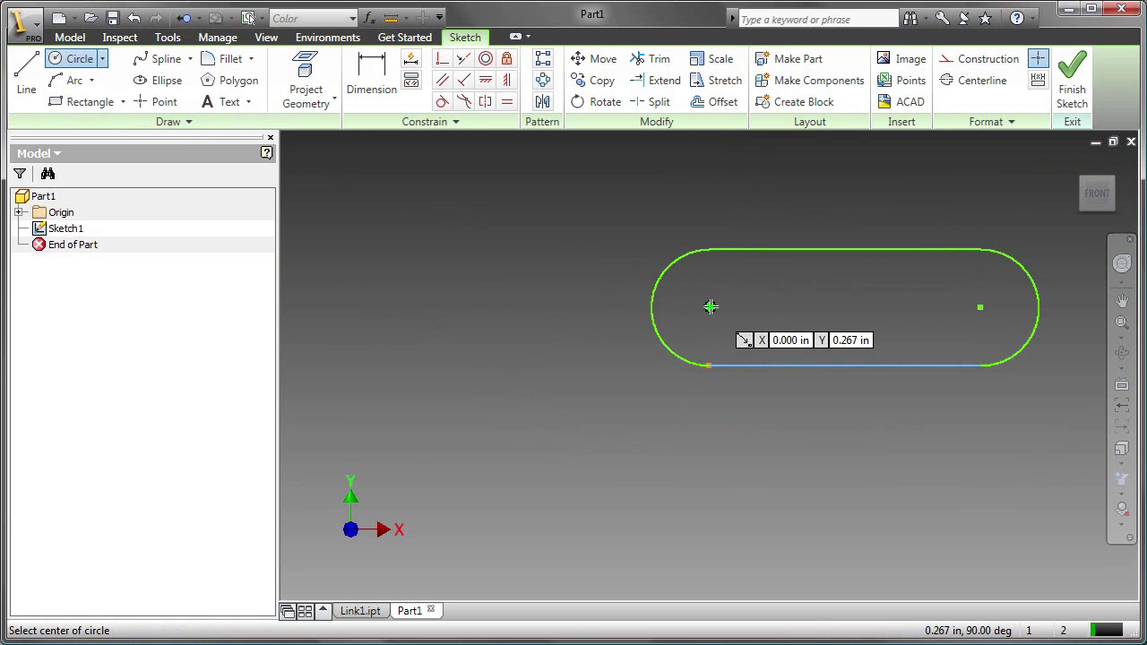
left_click(710, 306)
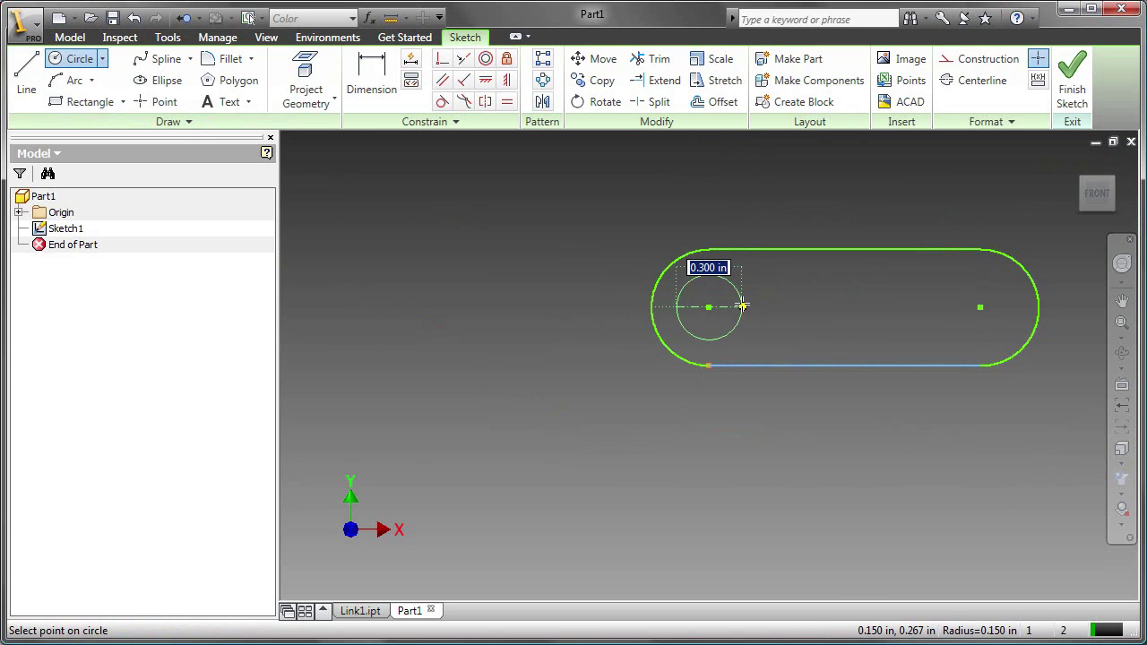
left_click(743, 307)
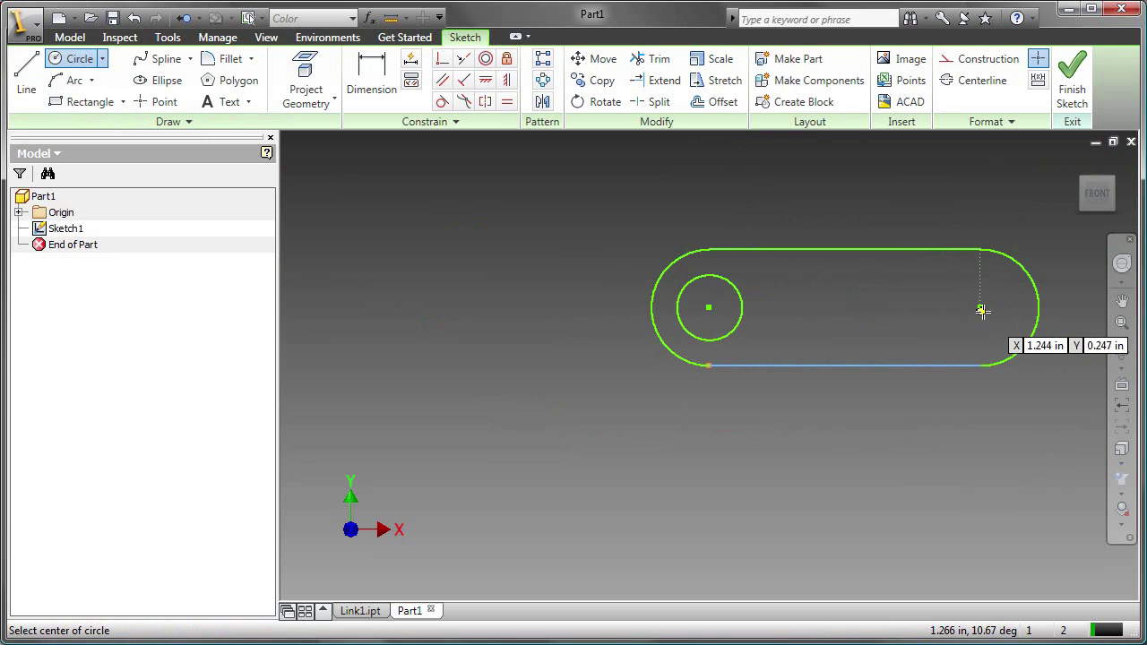
left_click(981, 307)
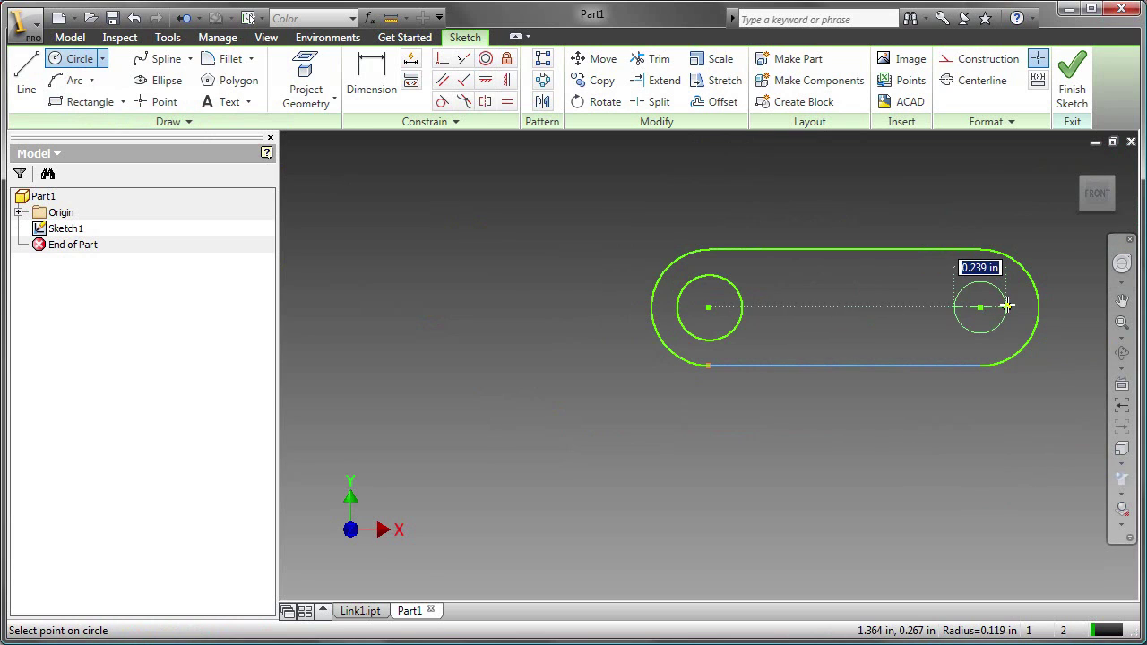
left_click(1008, 307)
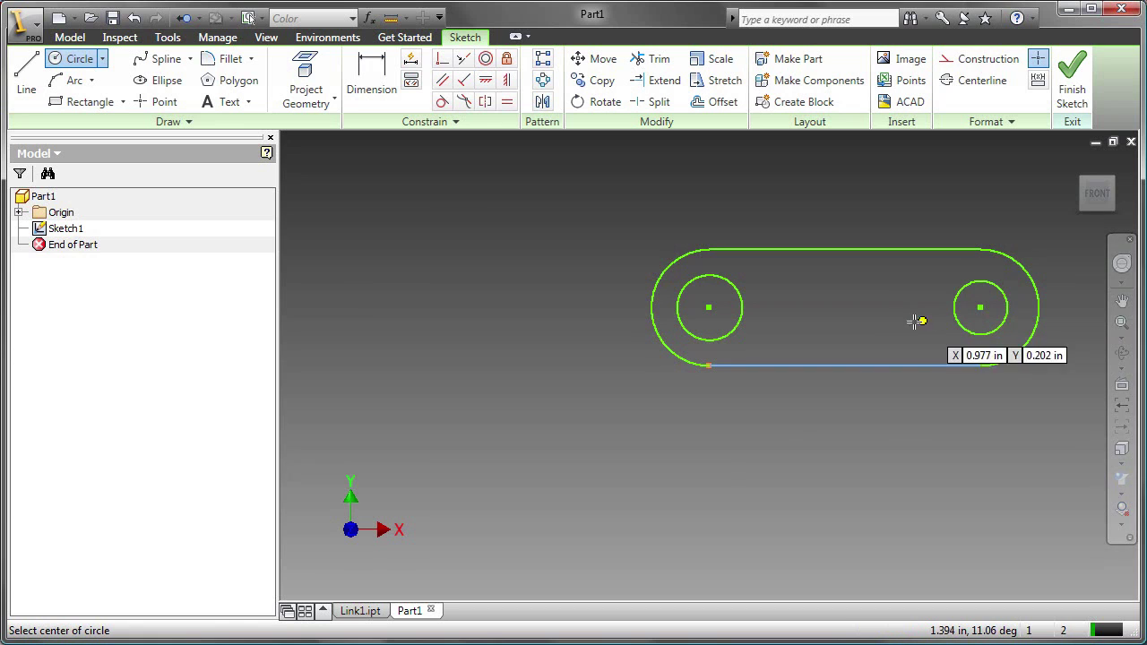
middle_click_drag(887, 321, 717, 367)
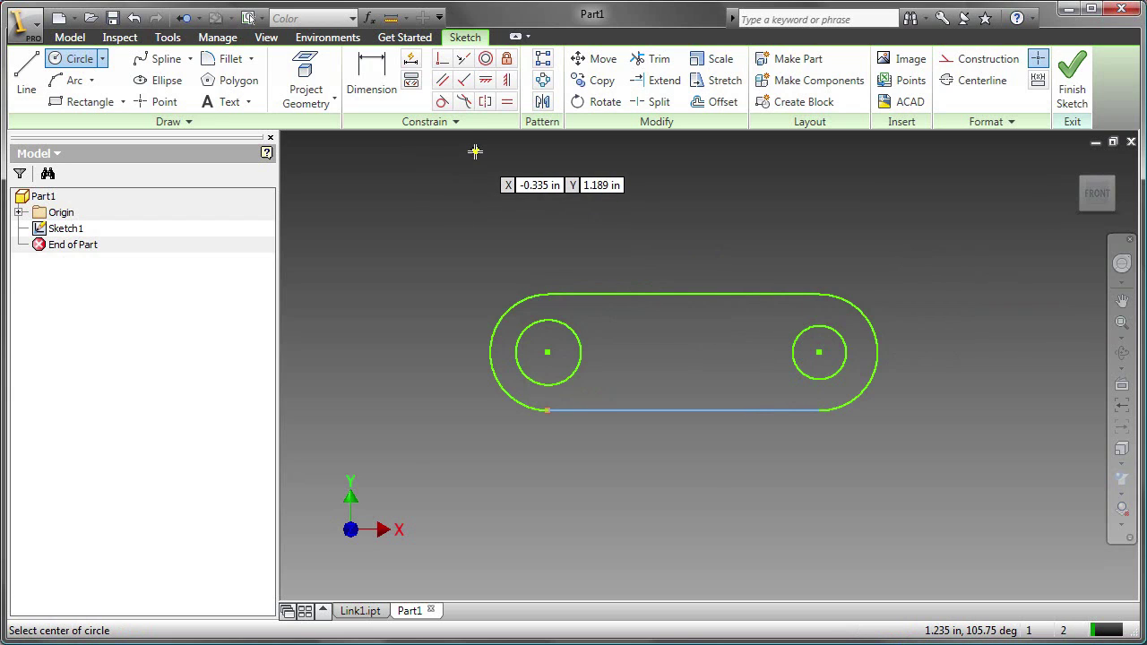
Make the right circle equal in size to the left circle.
key("Escape")
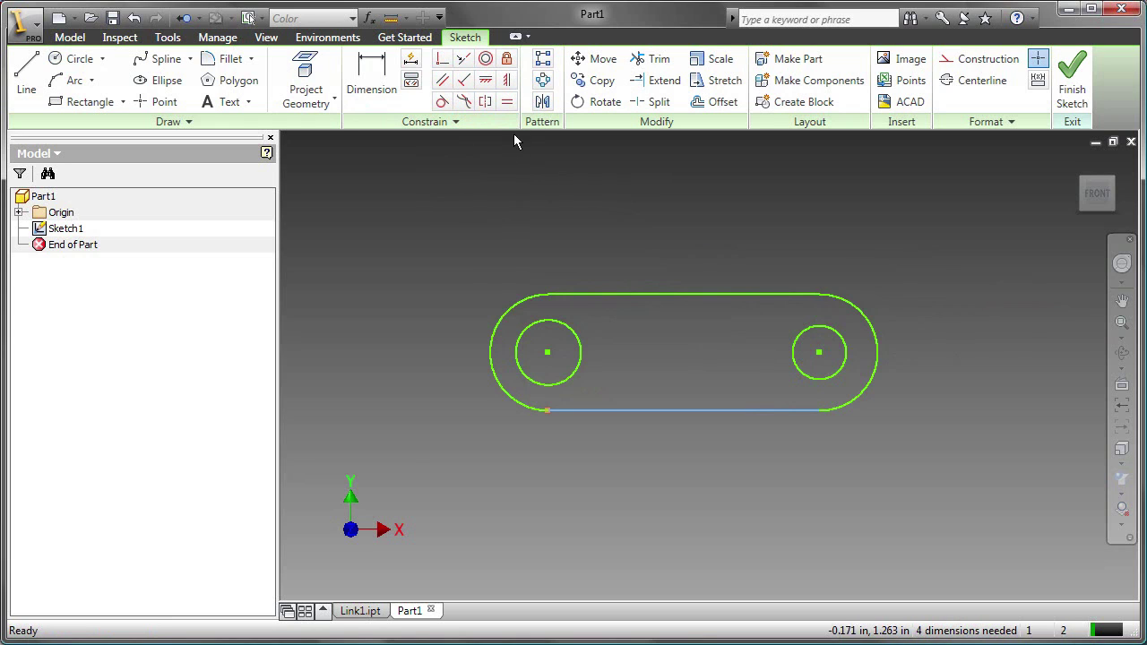
left_click(507, 102)
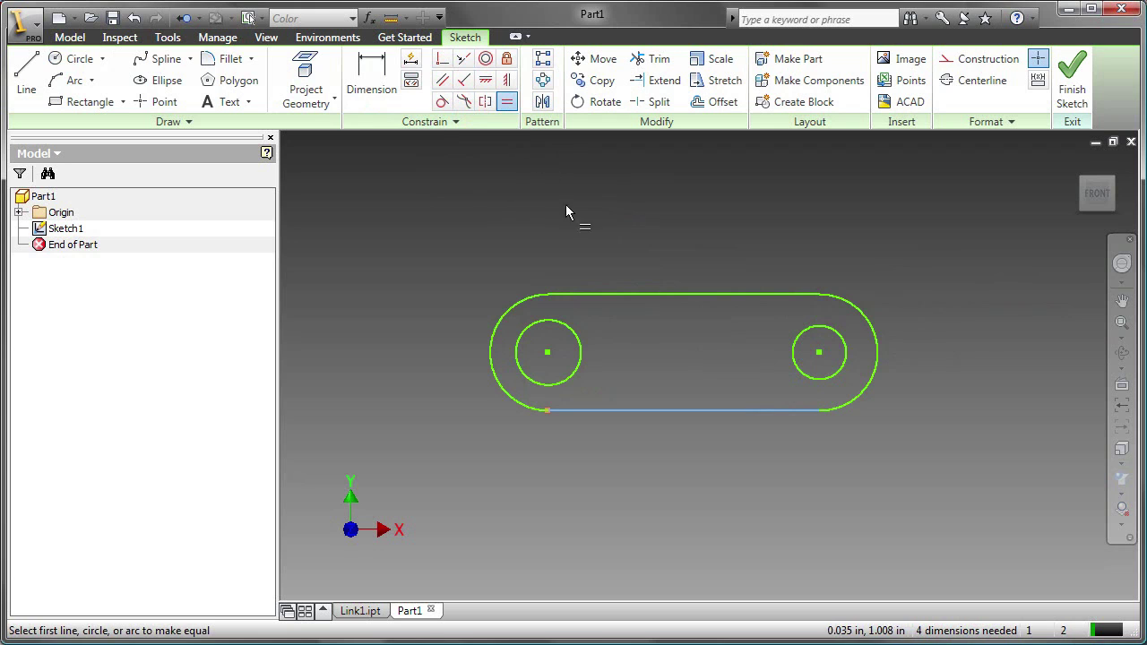
left_click(576, 341)
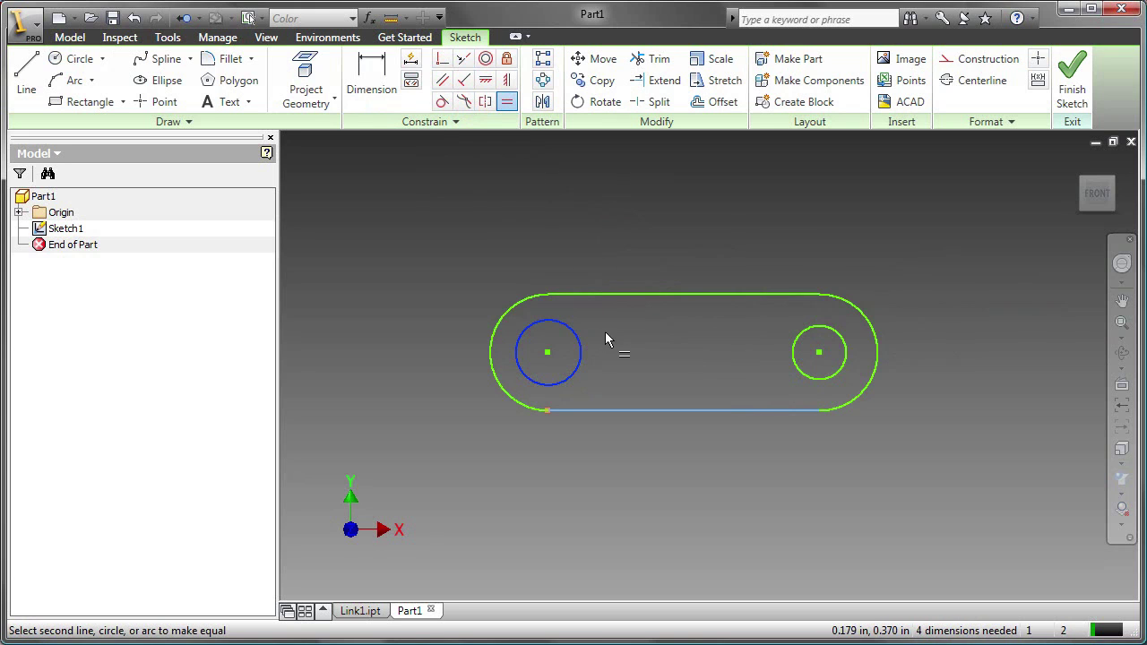
left_click(803, 330)
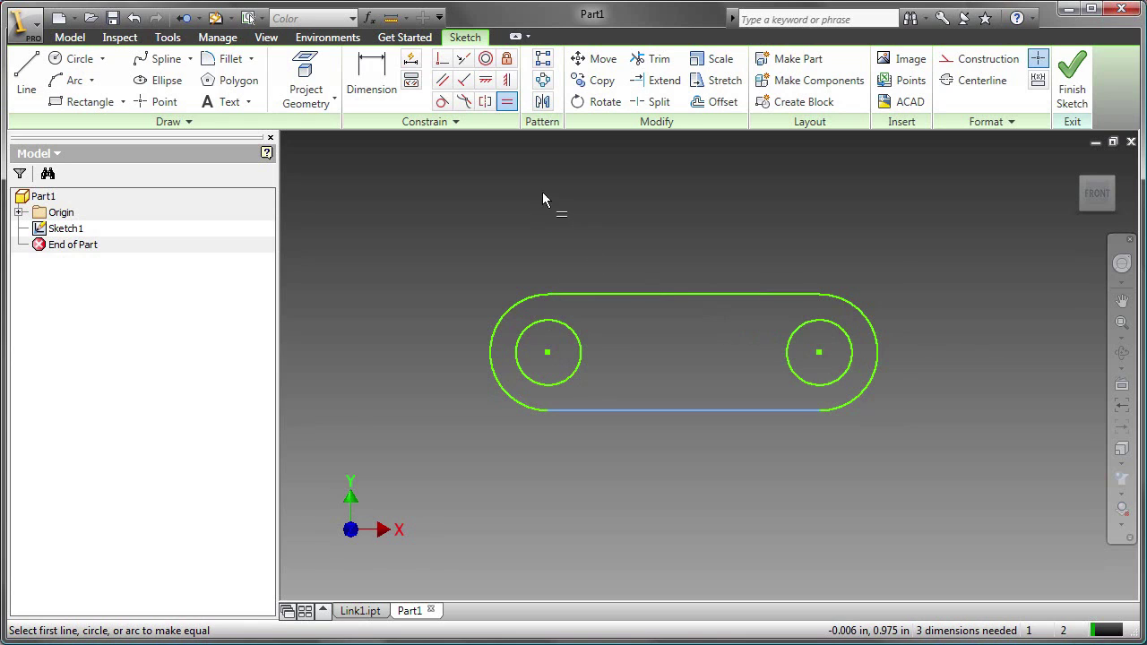
Align the two circle centres horizontally.
left_click(485, 79)
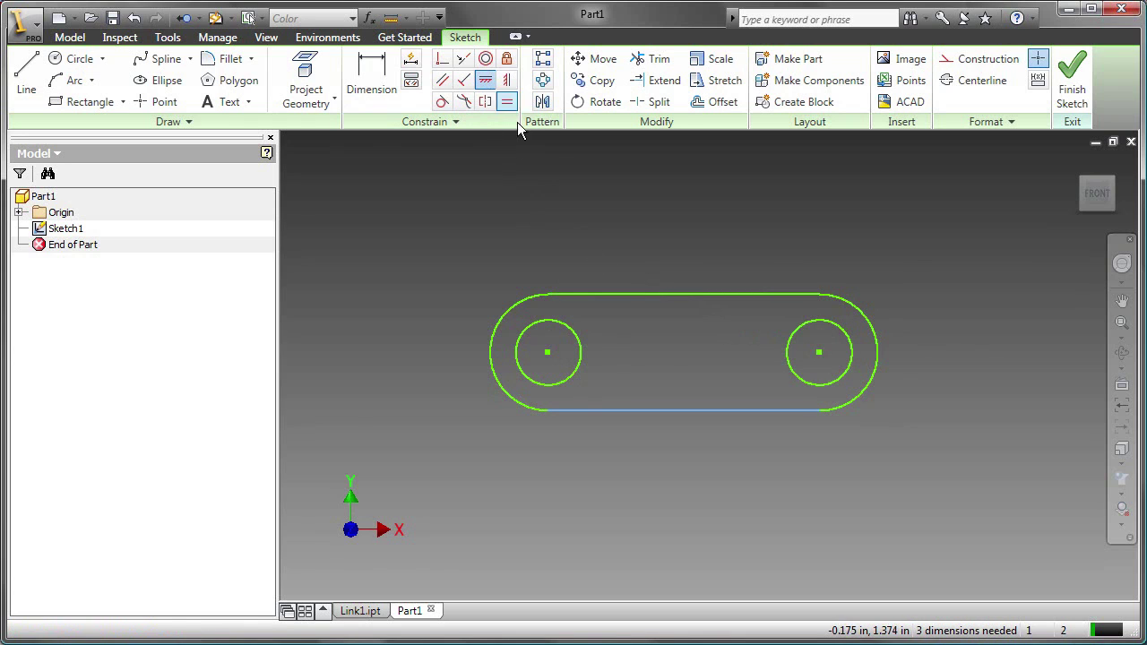
left_click(548, 353)
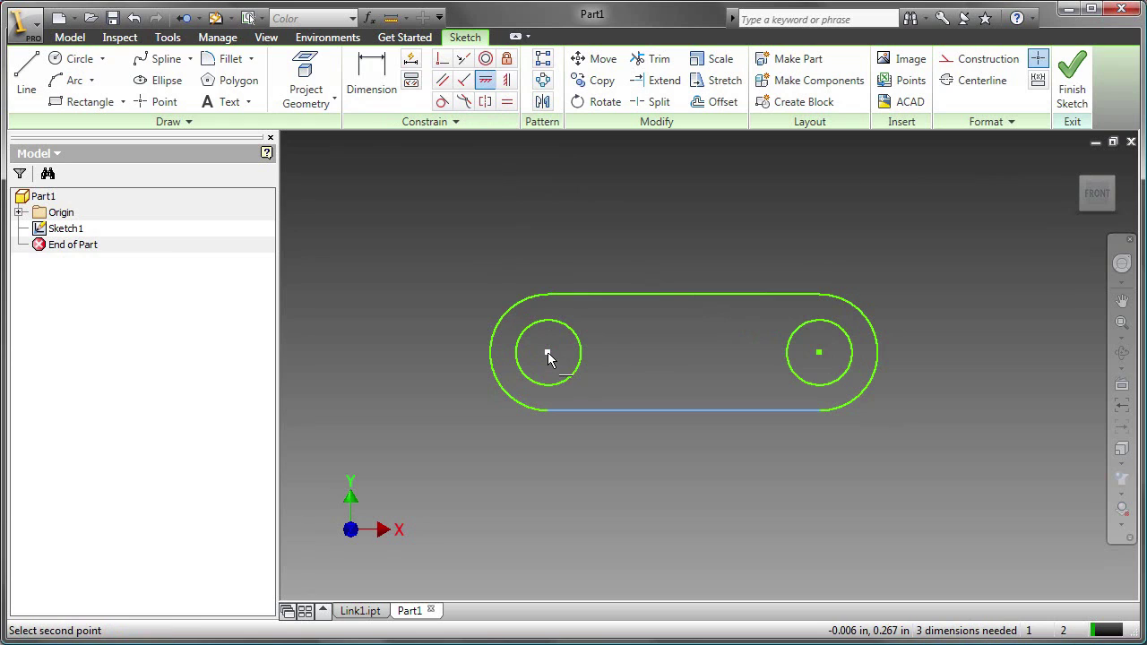
left_click(819, 352)
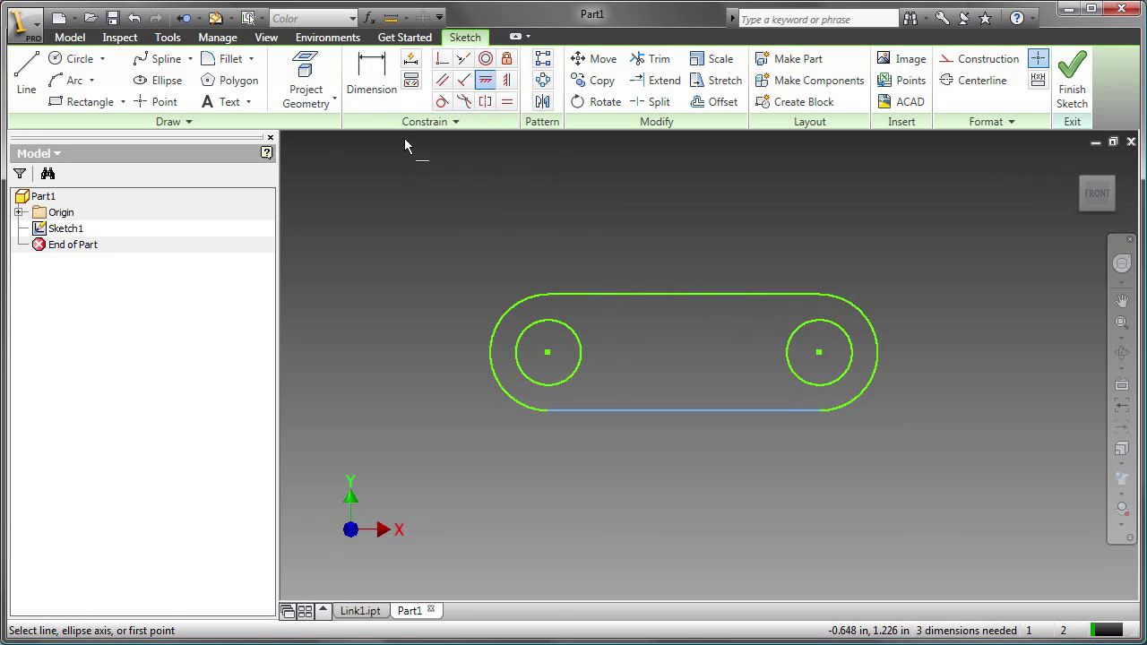
Dimension the distance between the two circle centres as 1.5.
left_click(373, 85)
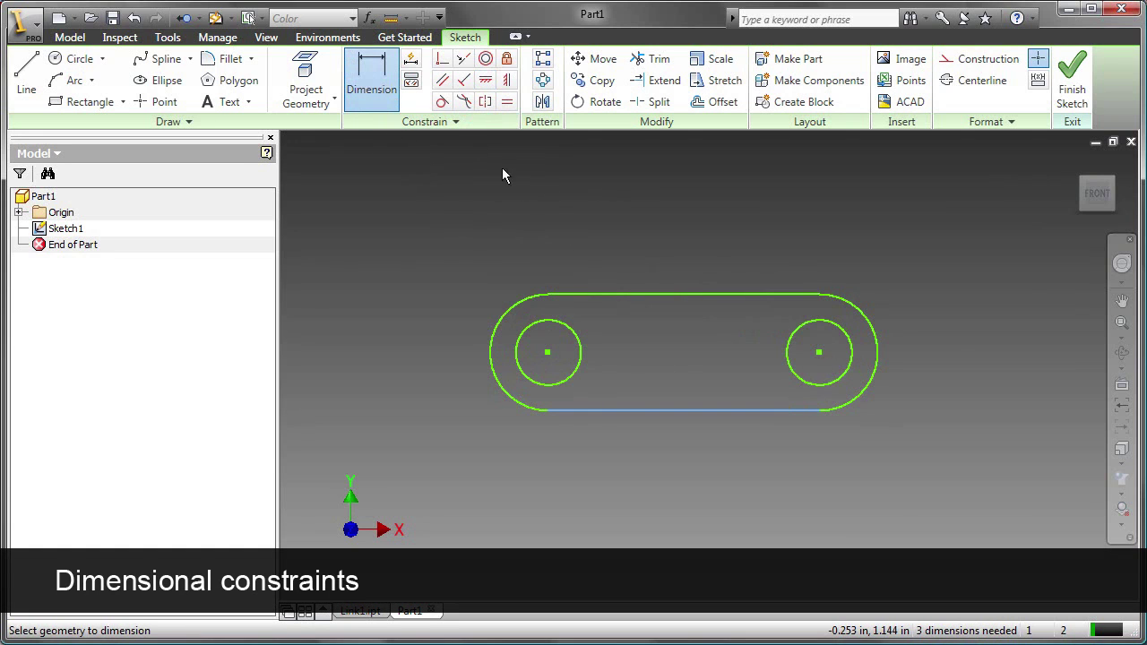
left_click(581, 339)
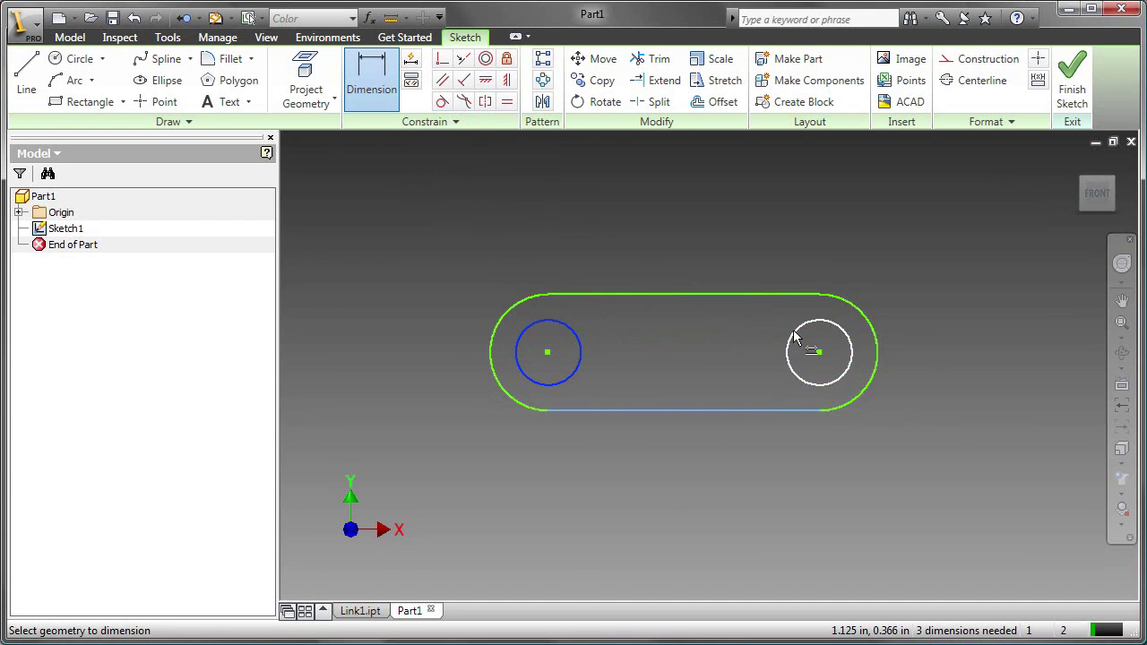
left_click(795, 337)
left_click(702, 231)
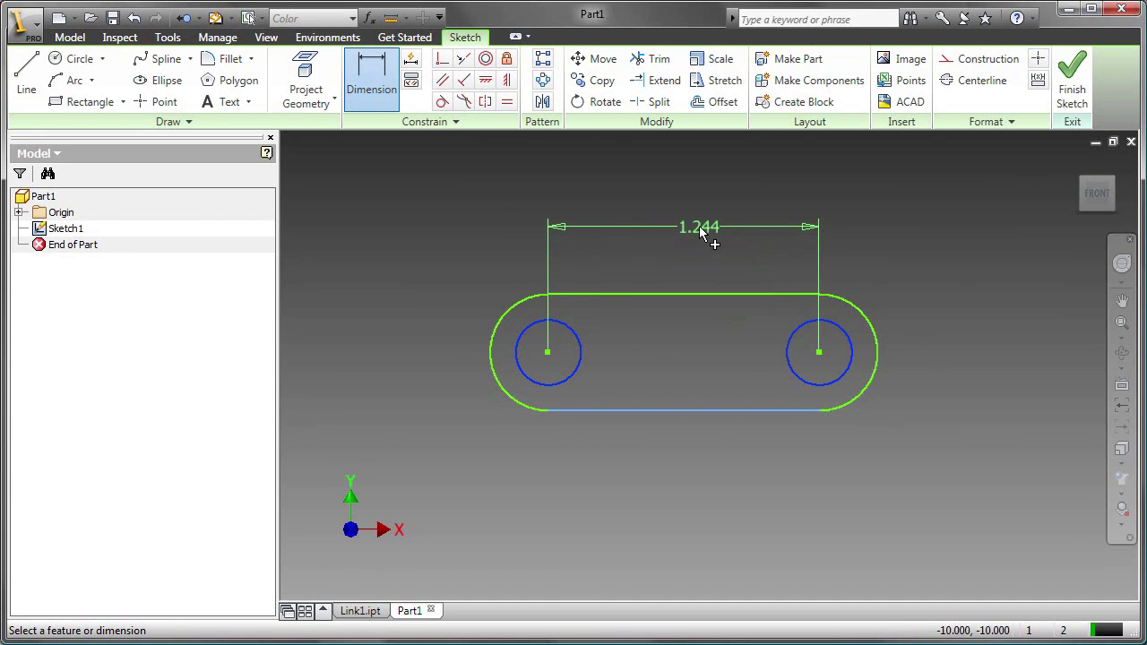
type("1.5")
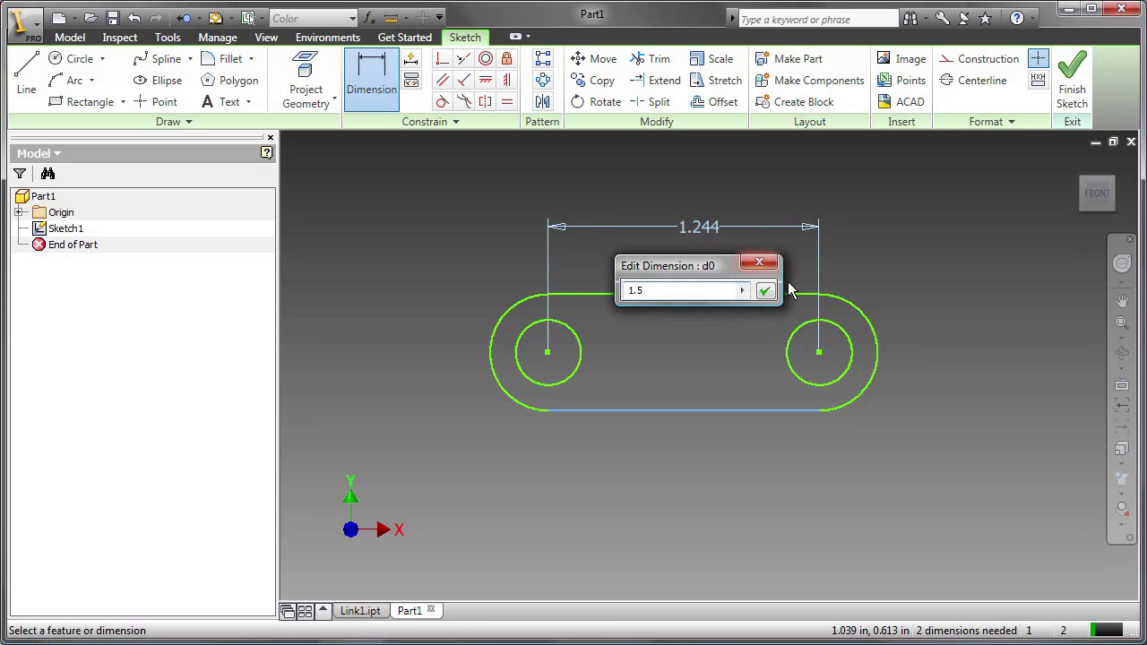
left_click(767, 292)
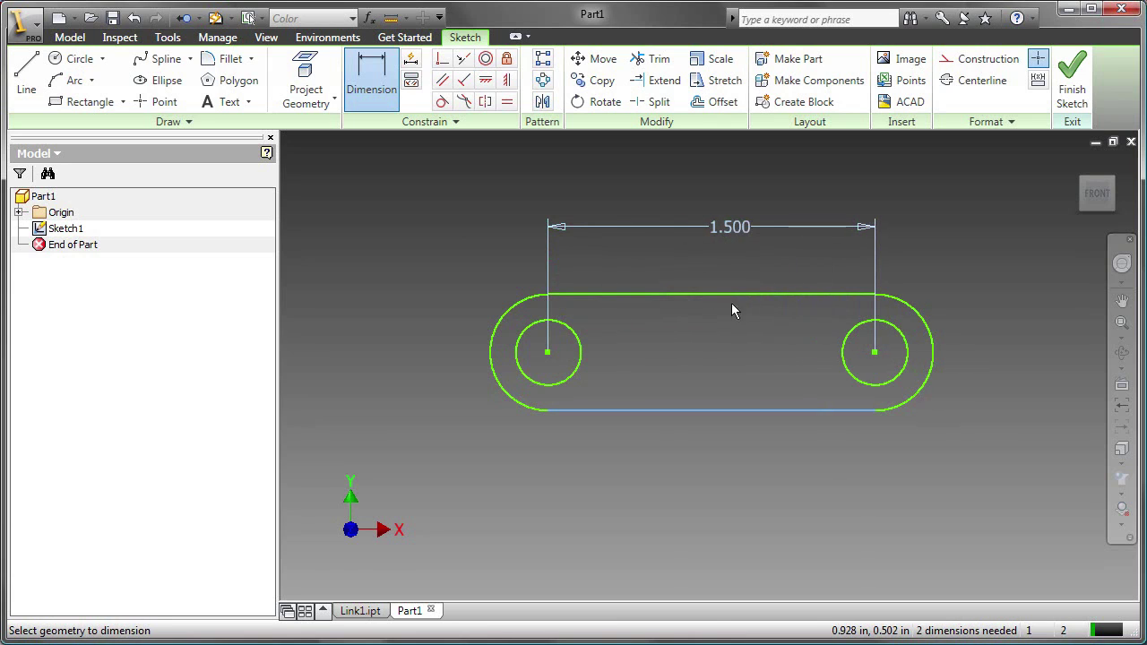
Dimension the slot's left end arc radius as 0.25.
left_click(520, 308)
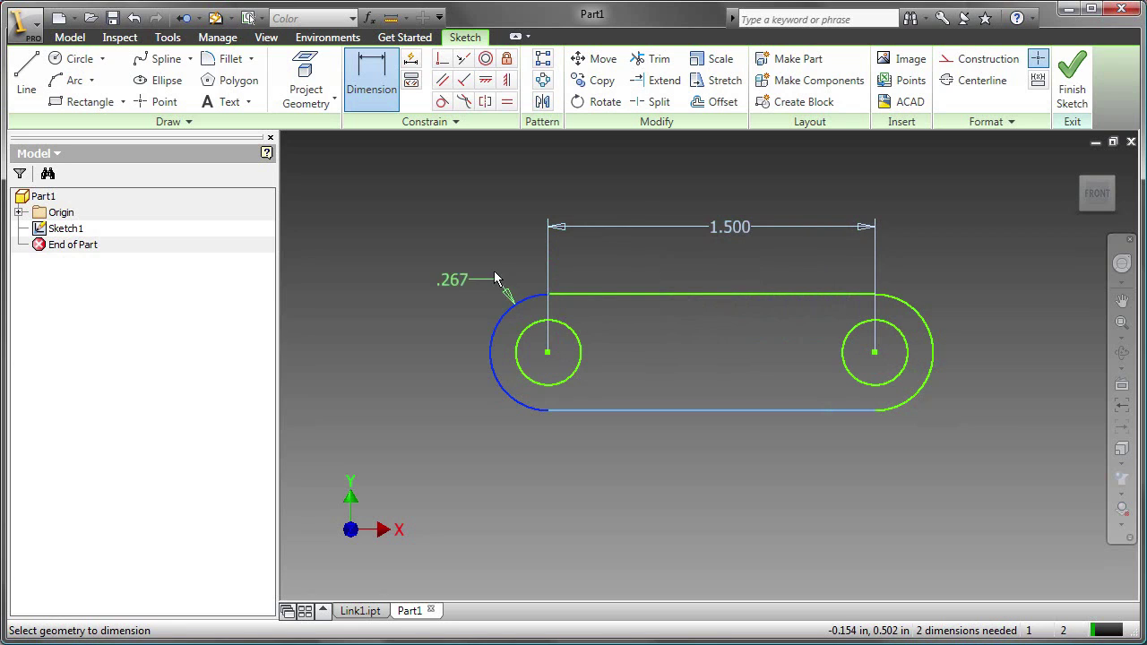
left_click(472, 243)
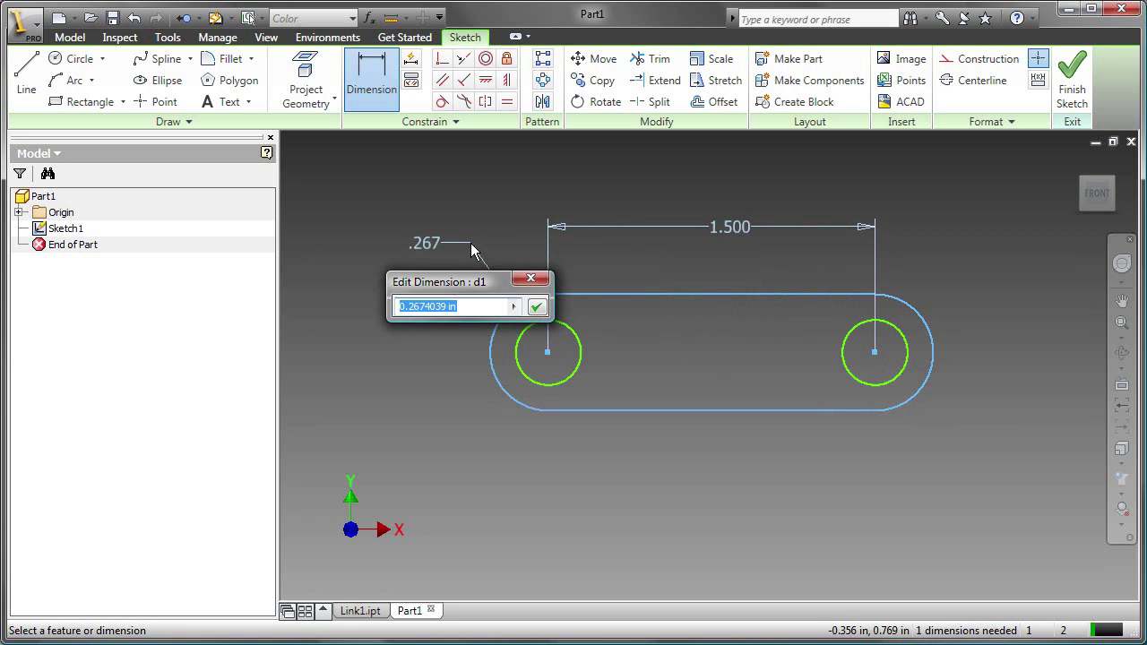
type("0.25")
key("Return")
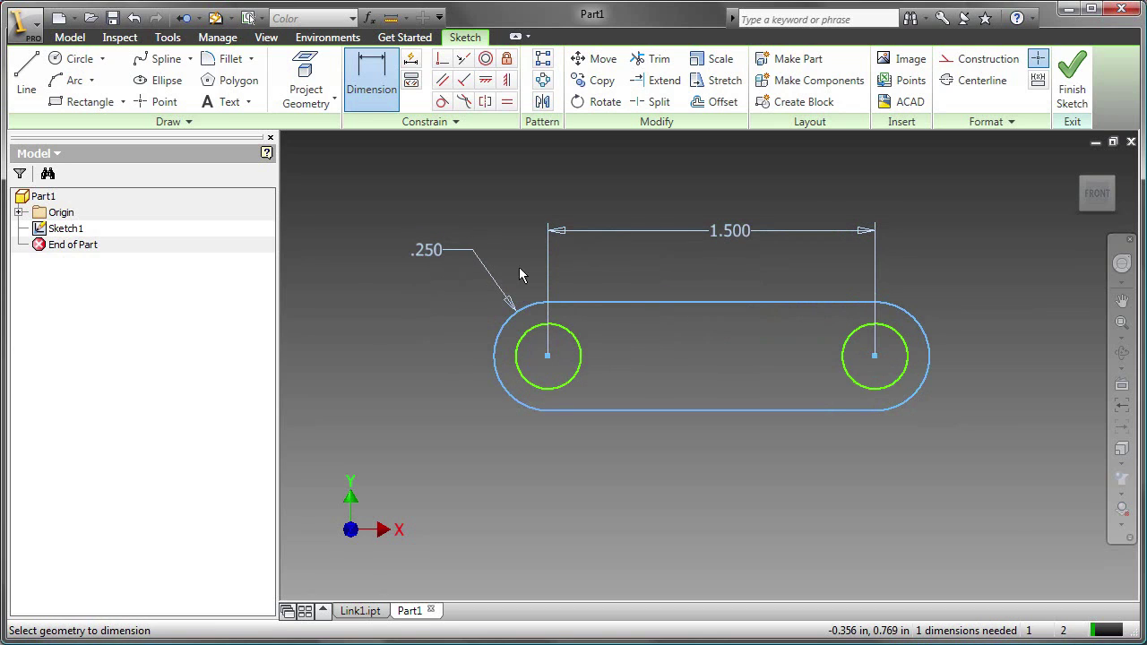
left_click(526, 378)
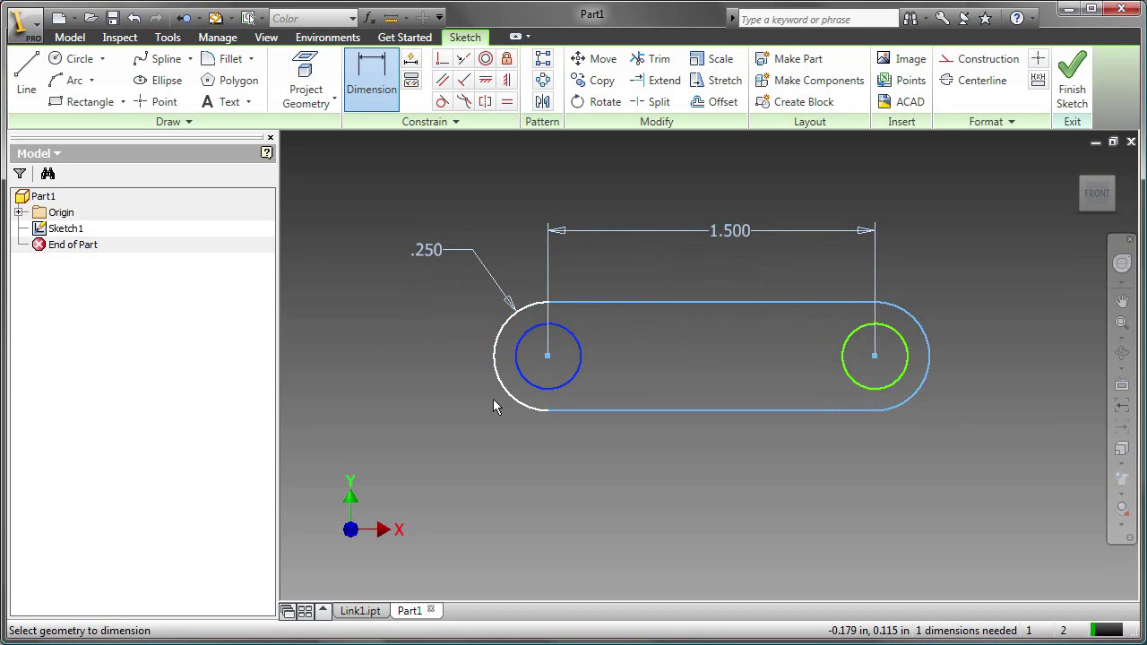
Dimension the left circle's diameter as parameter d1, showing fx:.250.
left_click(471, 424)
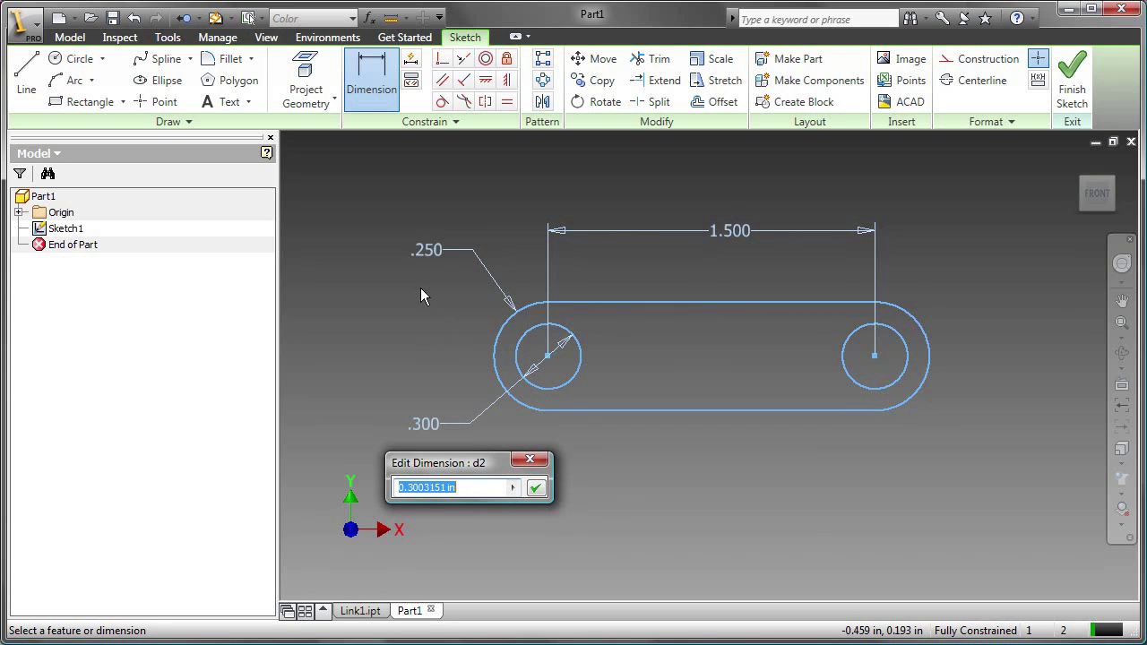
left_click(437, 259)
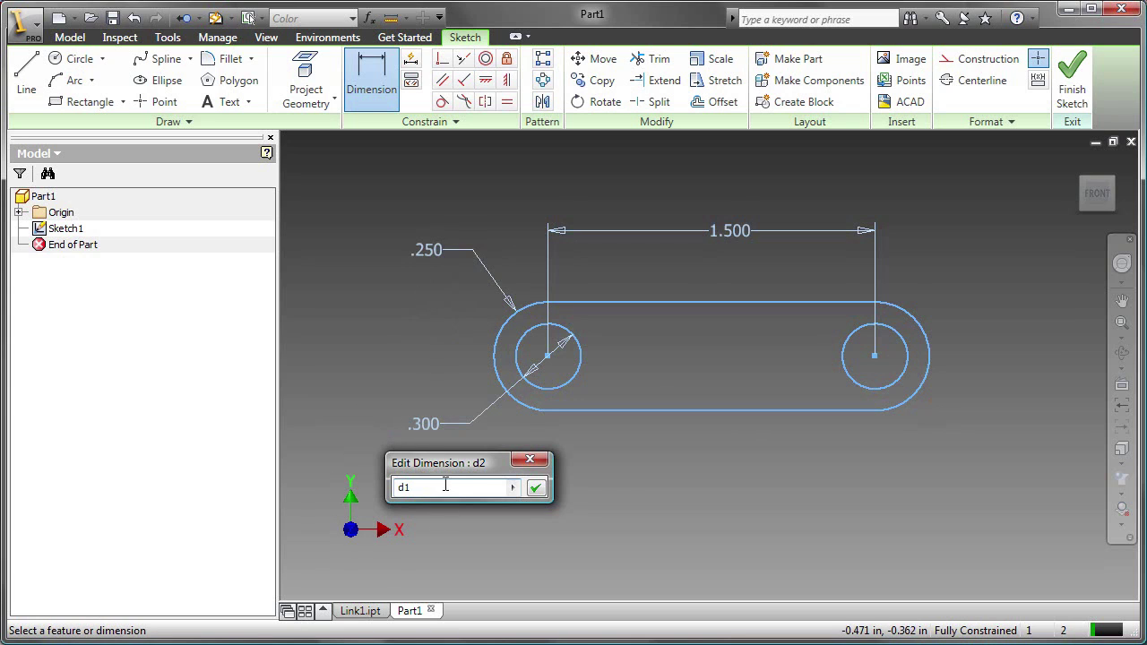
left_click(538, 490)
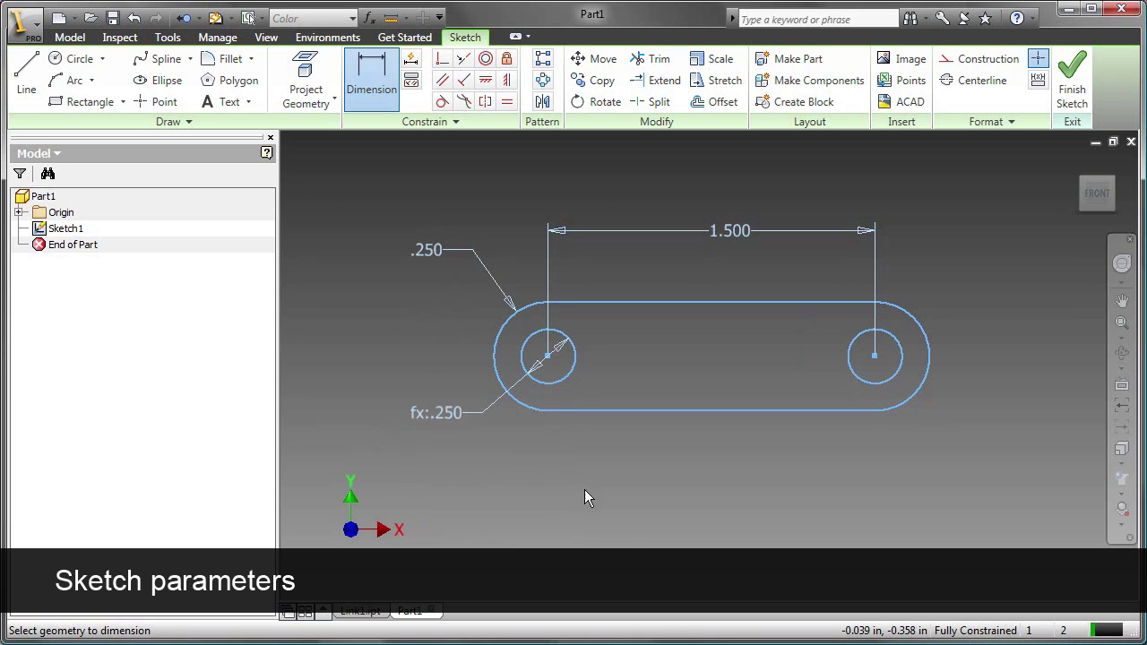
key("Escape")
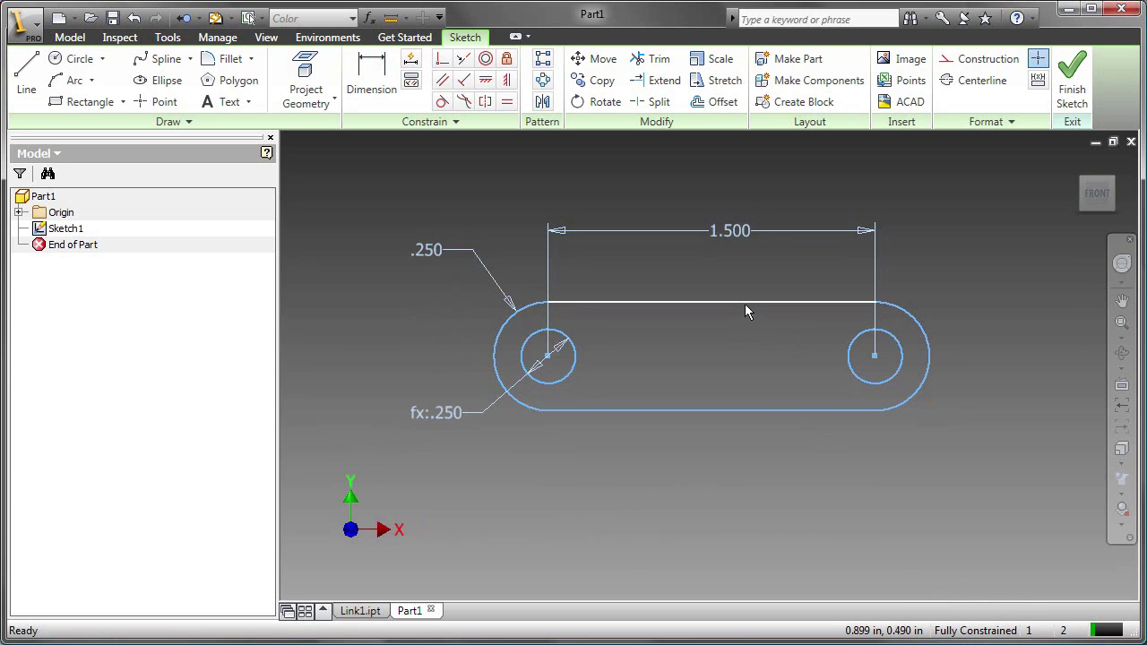
Drag the top line, bottom line and right arc to check the sketch is fully constrained.
mouse_move(744, 304)
left_mouse_down()
mouse_move(744, 281)
mouse_move(746, 291)
left_mouse_up()
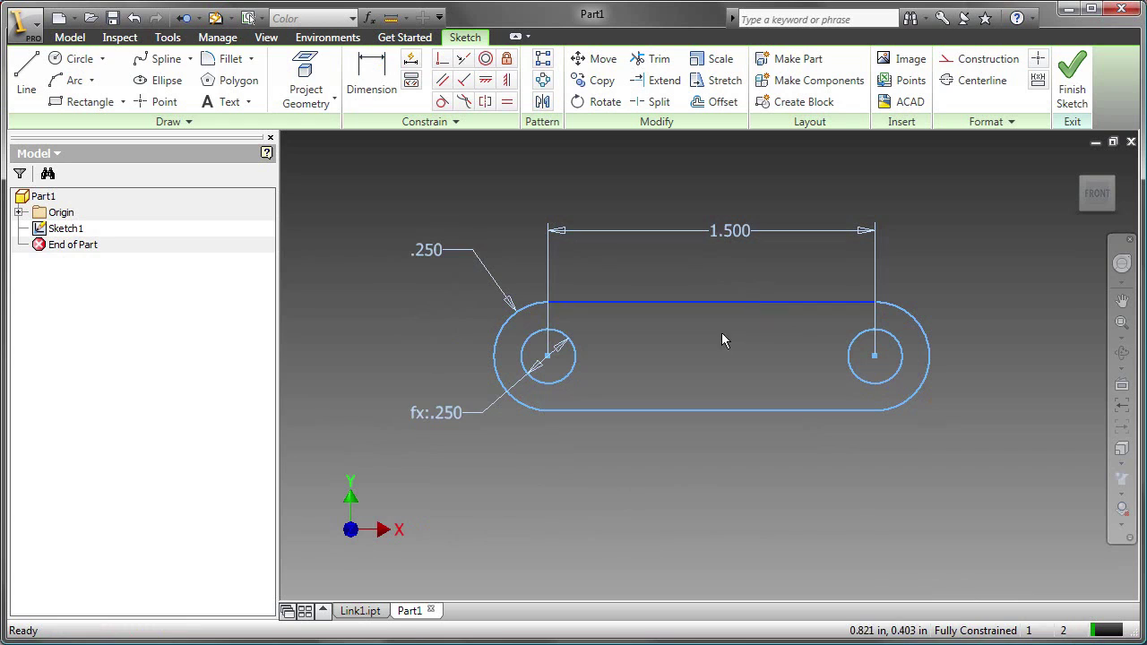
mouse_move(715, 411)
left_mouse_down()
mouse_move(712, 447)
mouse_move(871, 445)
left_mouse_up()
left_click_drag(930, 345, 964, 290)
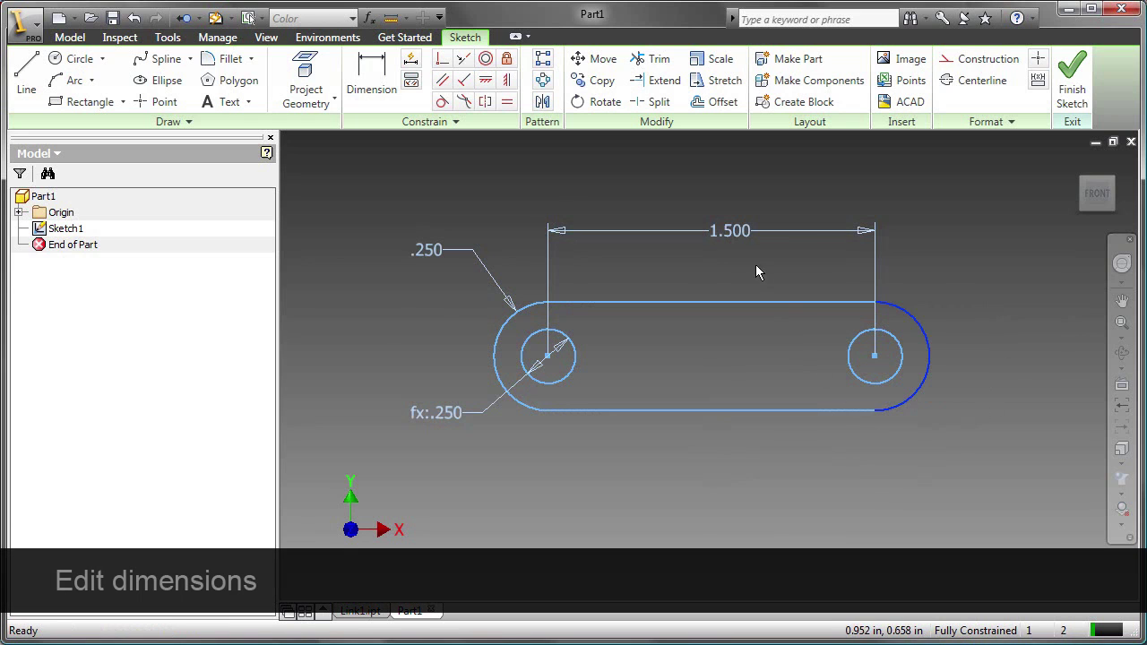
Change the centre distance to 1.75 and the arc radius to 0.3125, comparing against Link1.
double_click(742, 237)
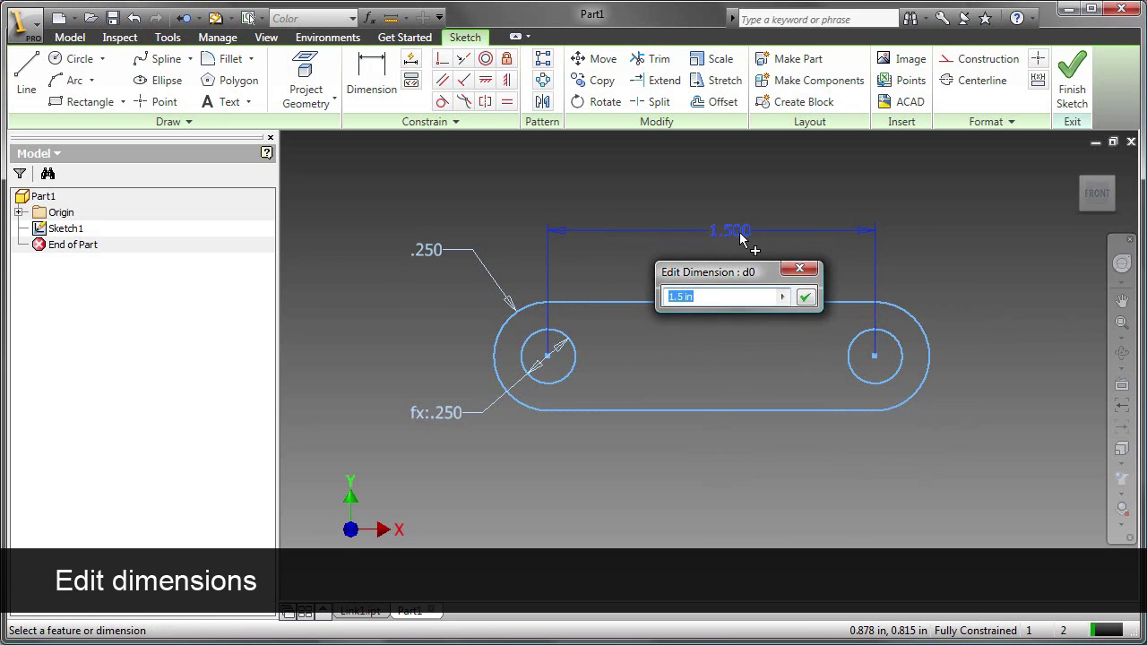
type("1.7")
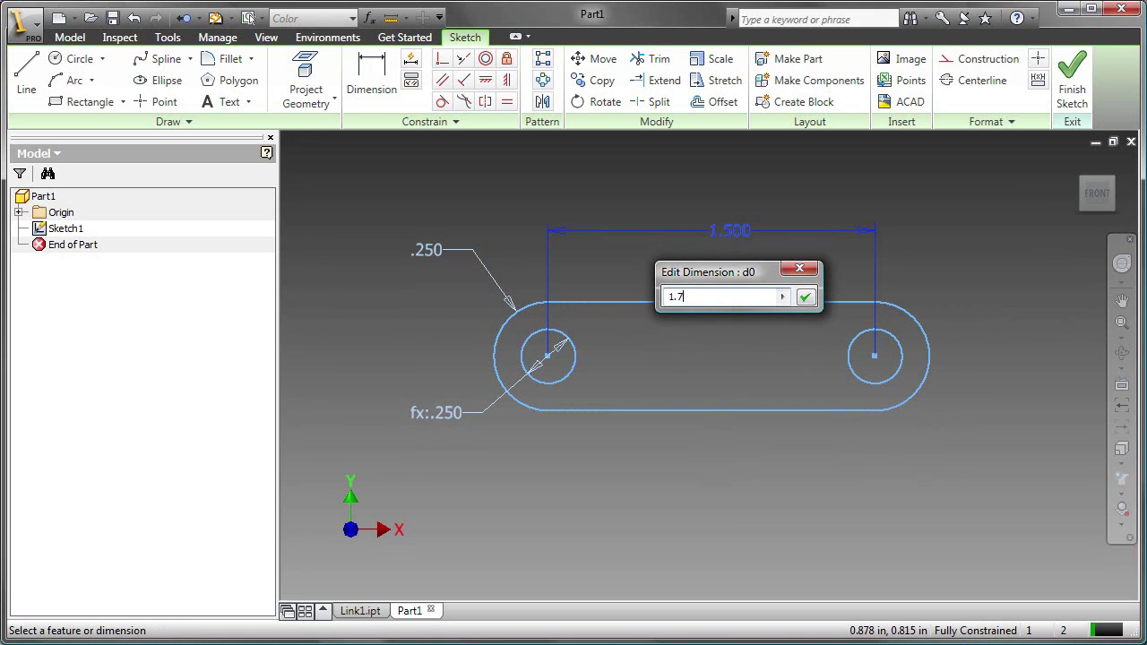
key("Return")
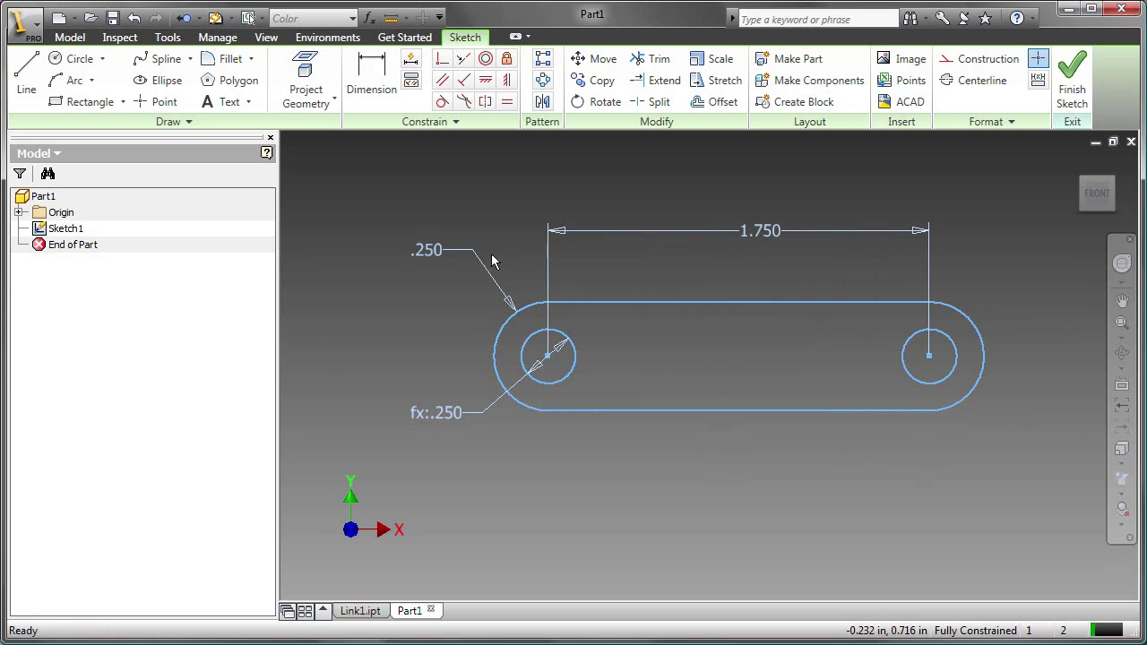
double_click(434, 251)
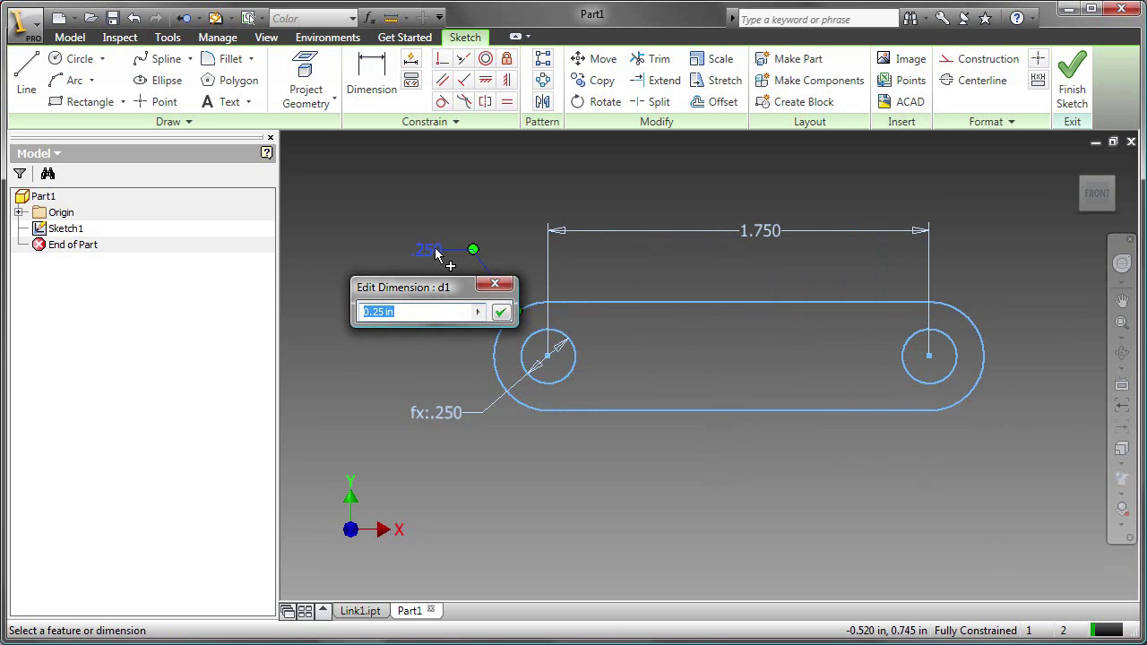
type("0")
key("Return")
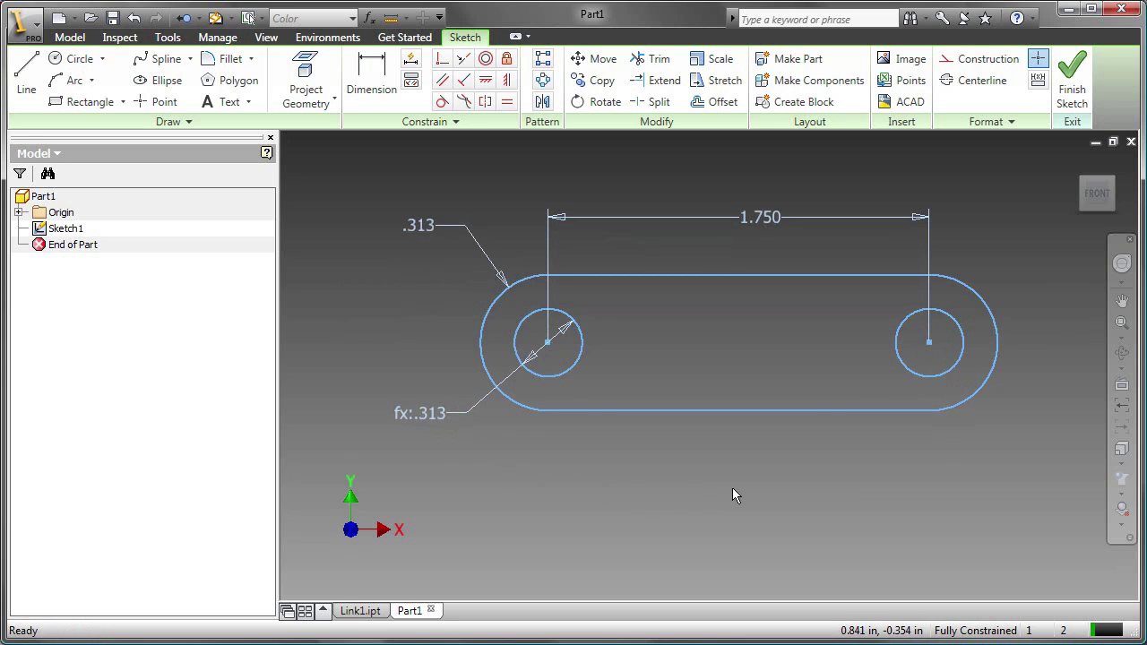
left_click(374, 612)
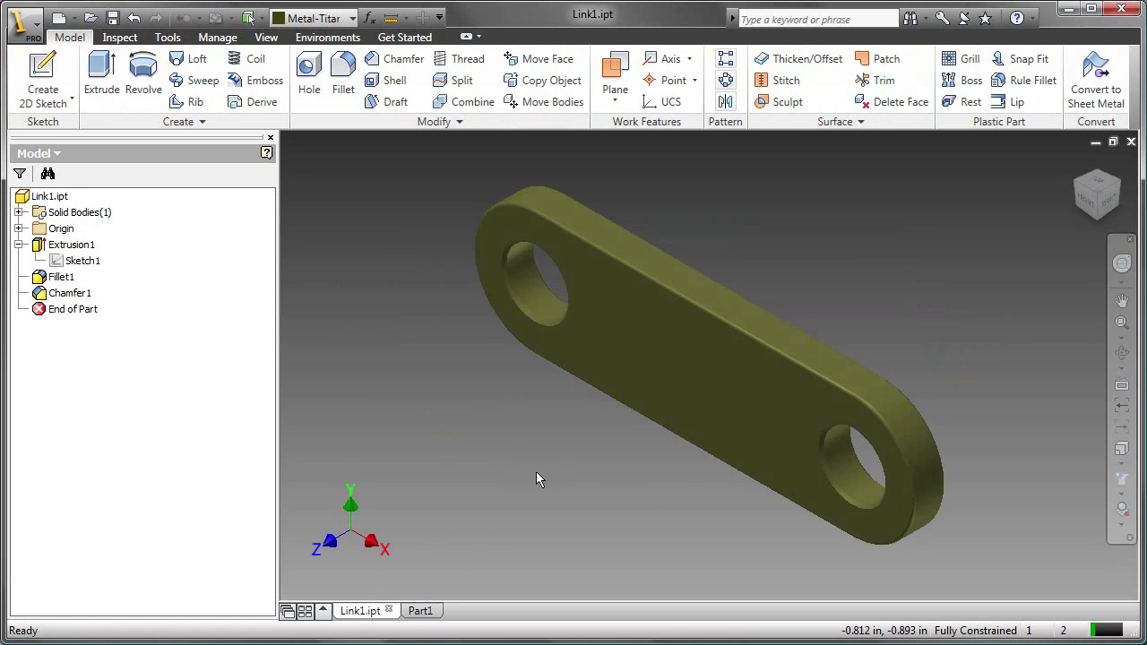
left_click(418, 611)
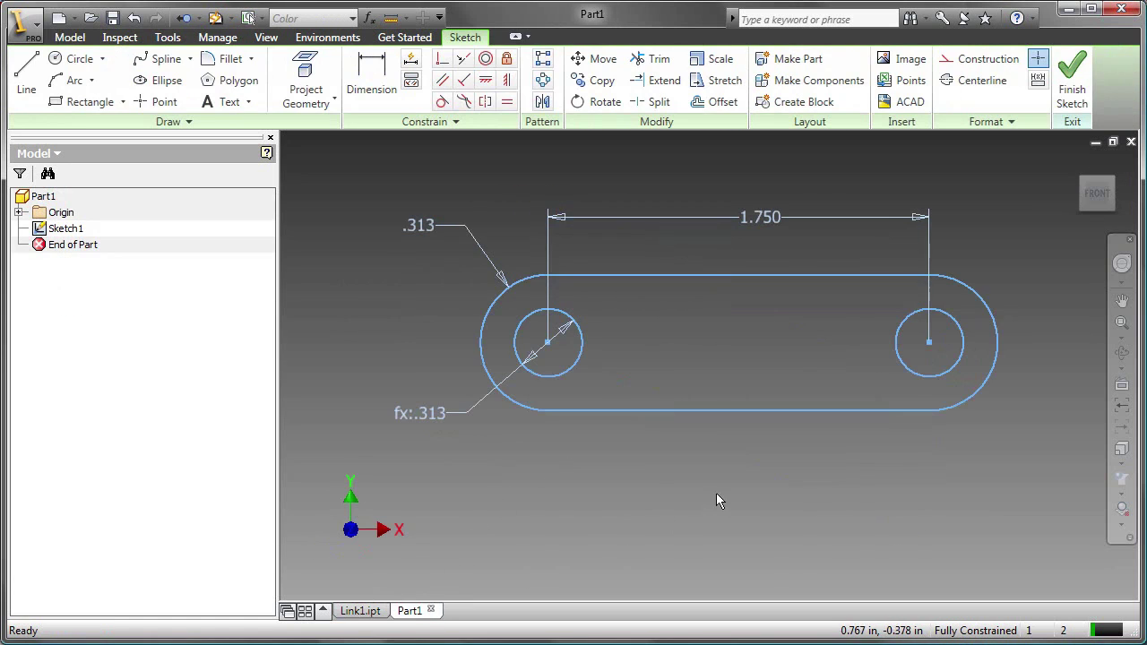